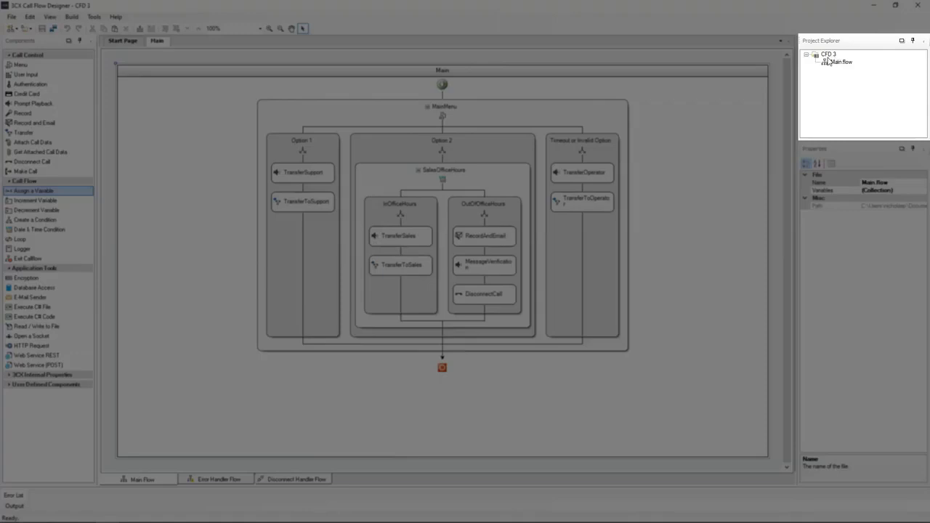
Create a new component named Sales_Option in the project and open it.
right_click(829, 55)
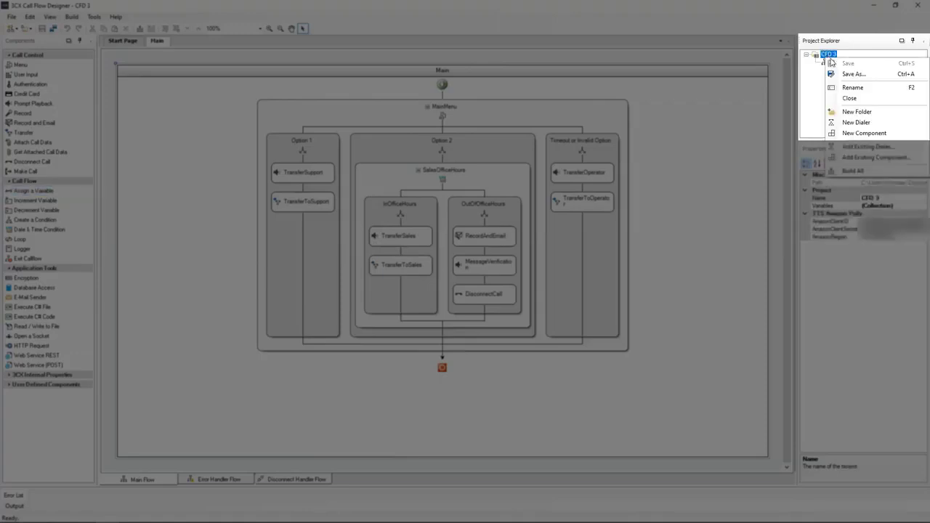
click(863, 133)
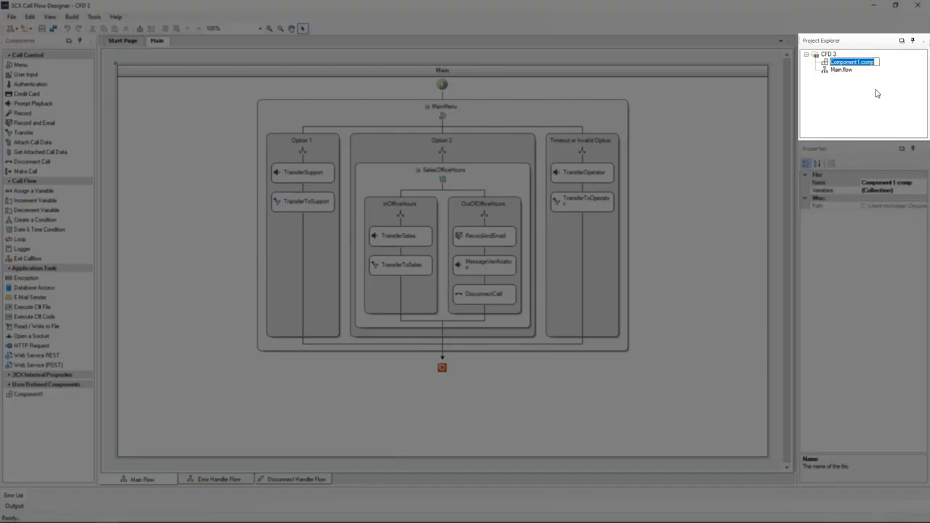
text(Sales_Option)
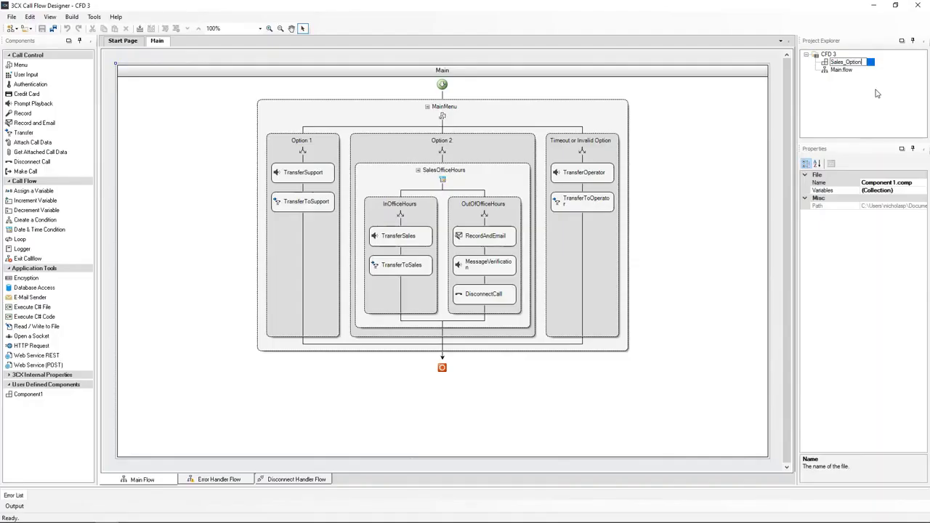
key(Return)
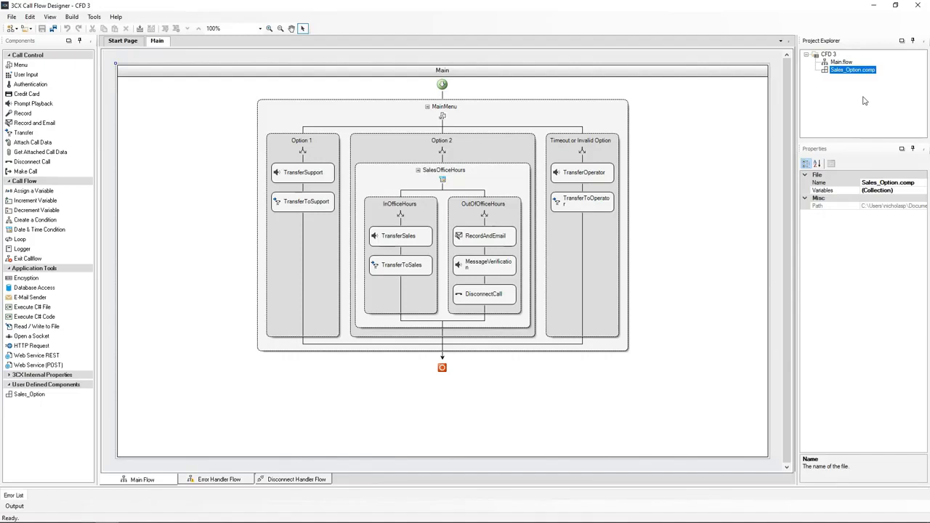
double_click(851, 70)
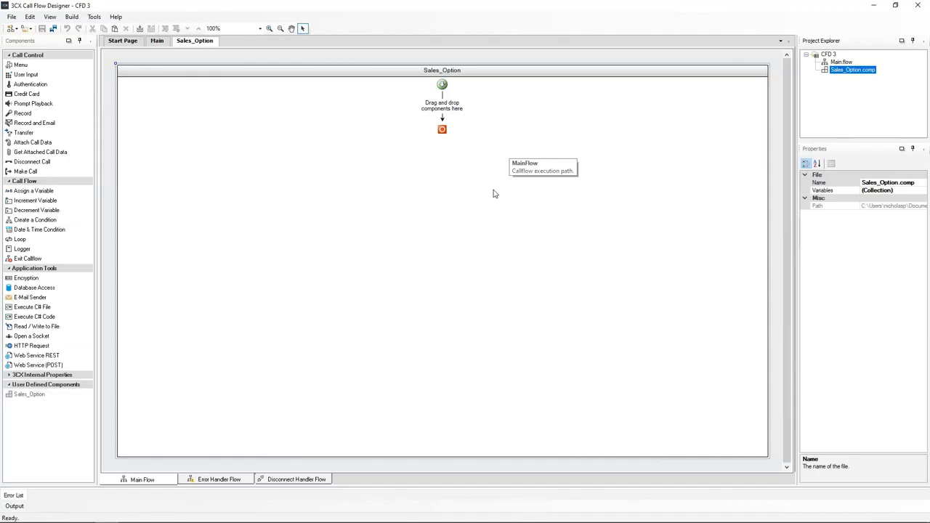
Cut the SalesOfficeHours condition out of Option 2 in the Main flow.
click(154, 43)
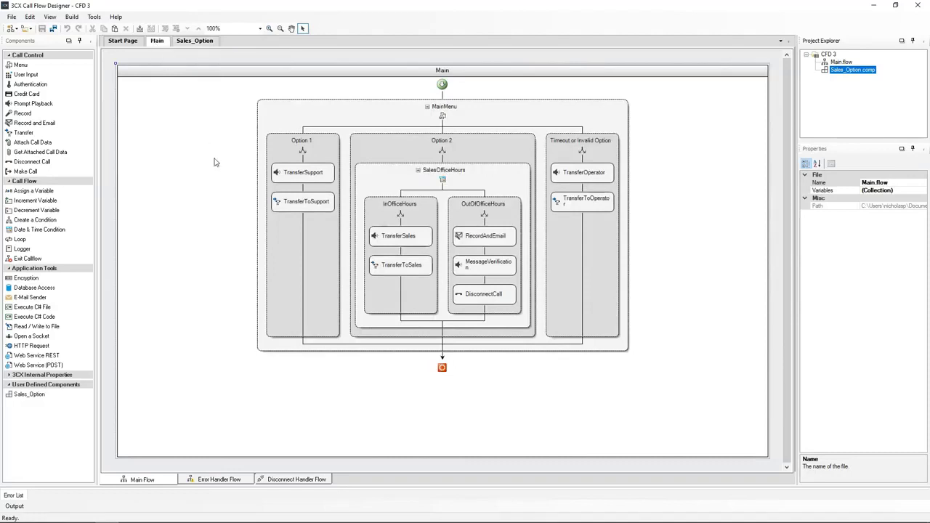
click(455, 174)
right_click(456, 174)
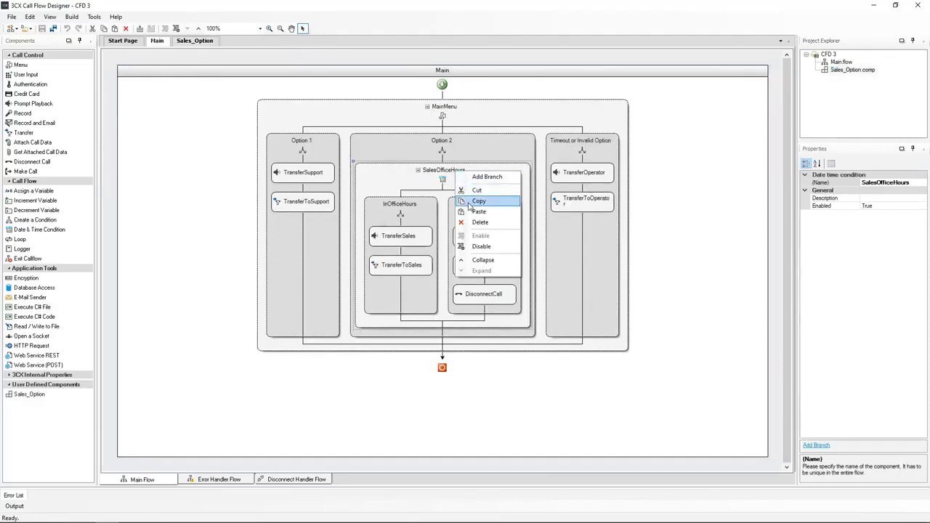
click(469, 192)
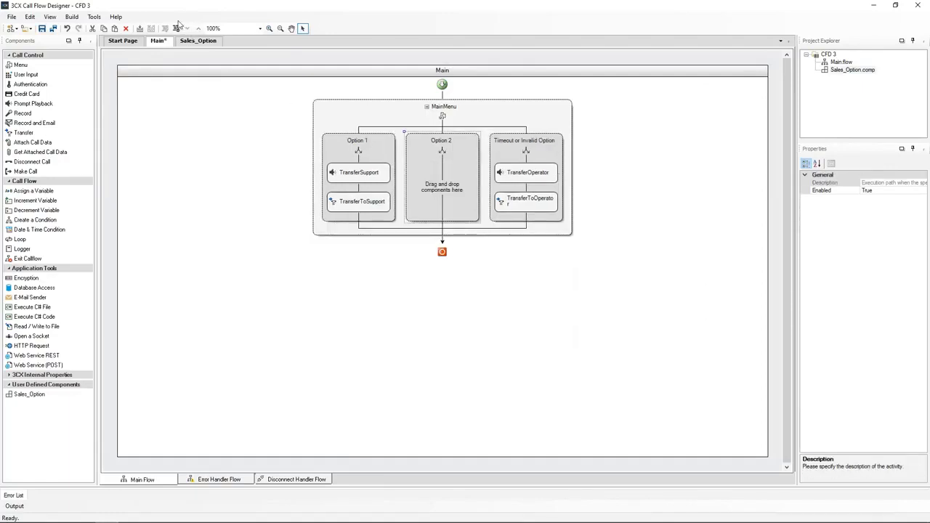
Paste the SalesOfficeHours condition into the Sales_Option component's flow.
click(199, 41)
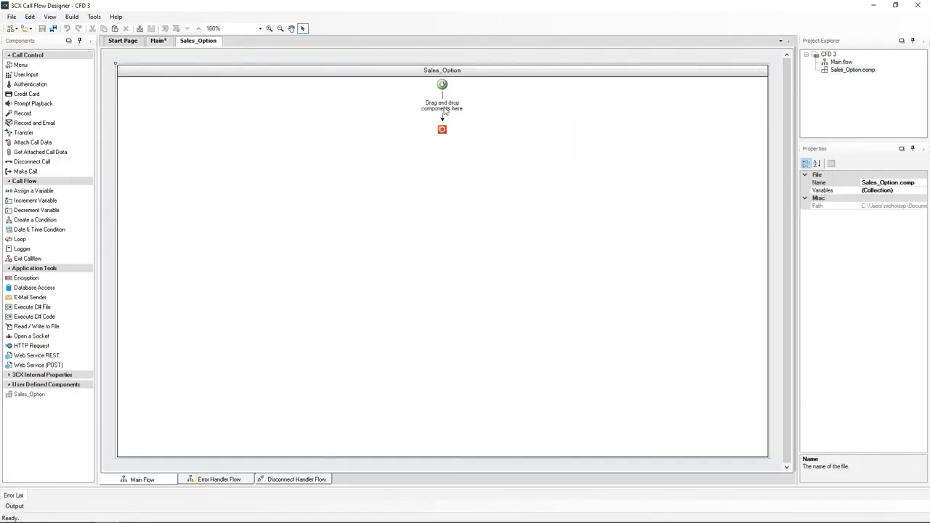
click(447, 113)
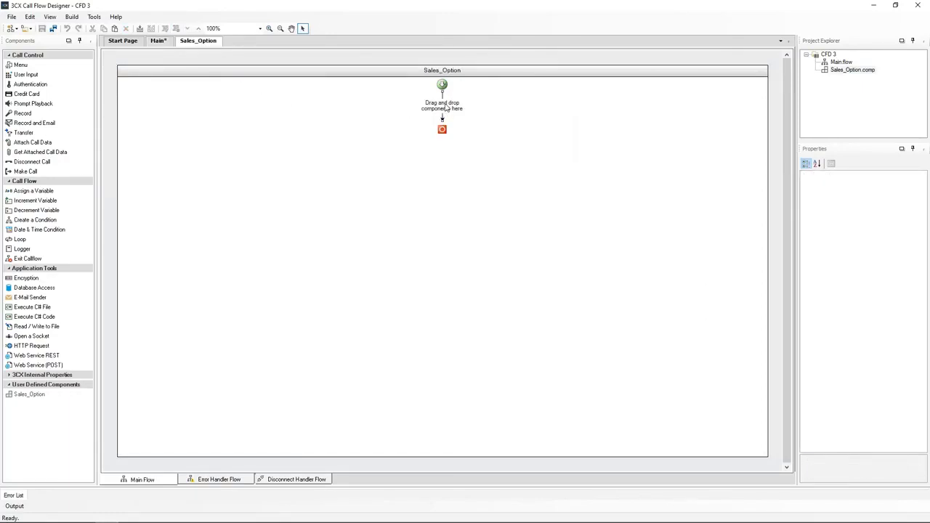
key(ctrl+v)
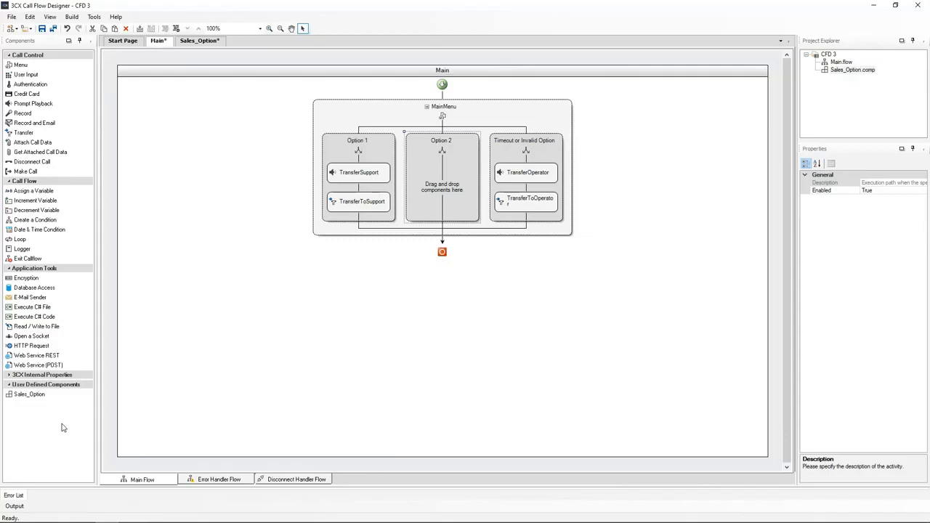
Insert the Sales_Option component into the Option 2 branch of the main menu and open it.
drag(25, 402, 448, 195)
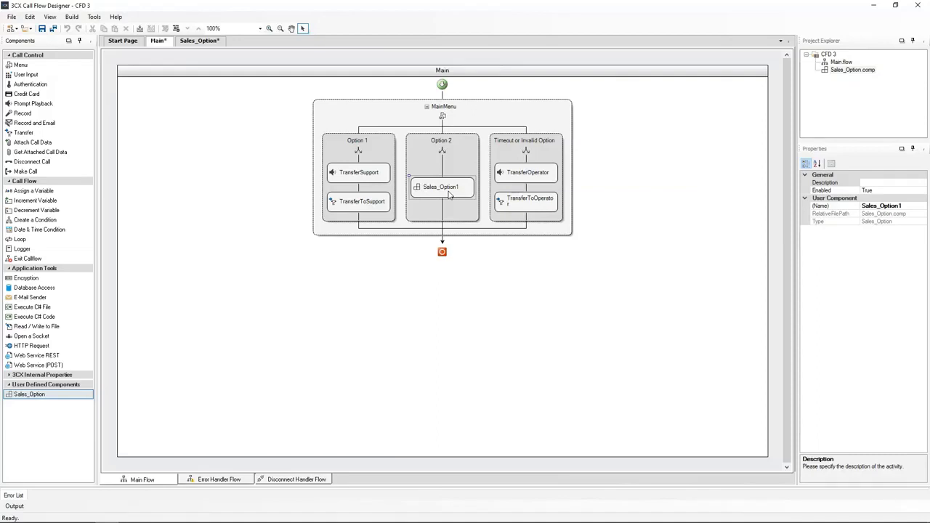
double_click(439, 187)
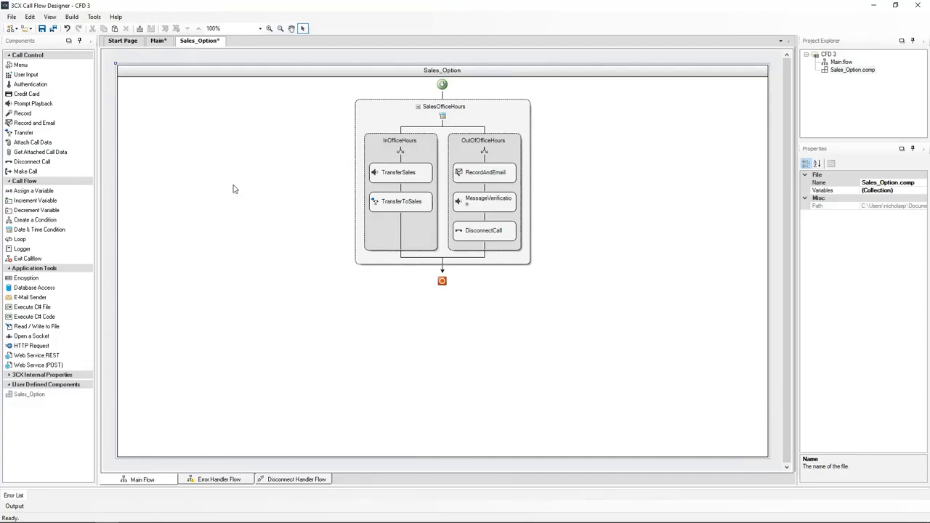
Create a new component named Support_Option and open it.
right_click(832, 59)
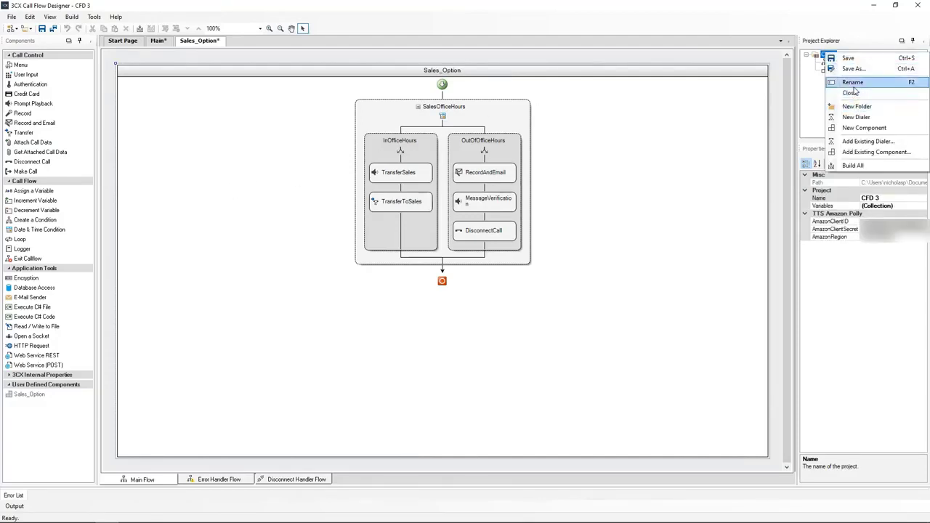
click(863, 128)
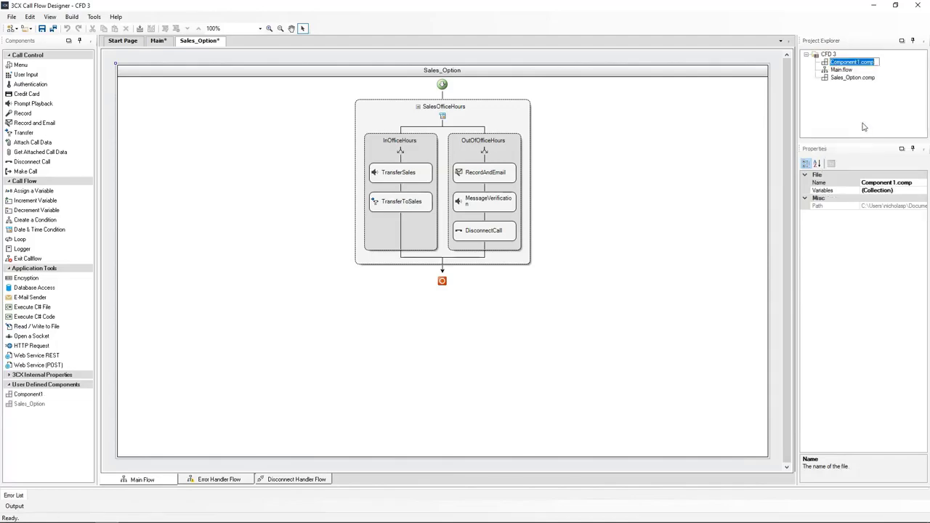
key(ctrl+v)
key(Return)
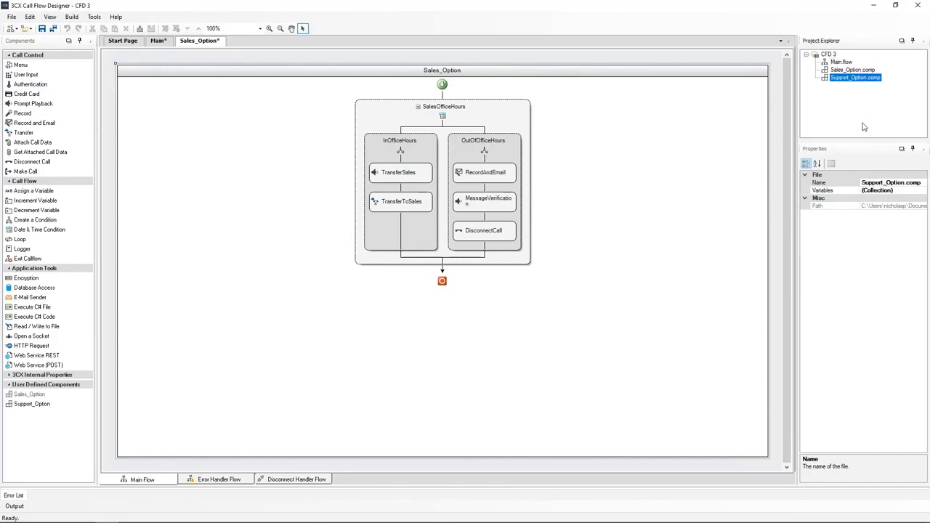
double_click(849, 77)
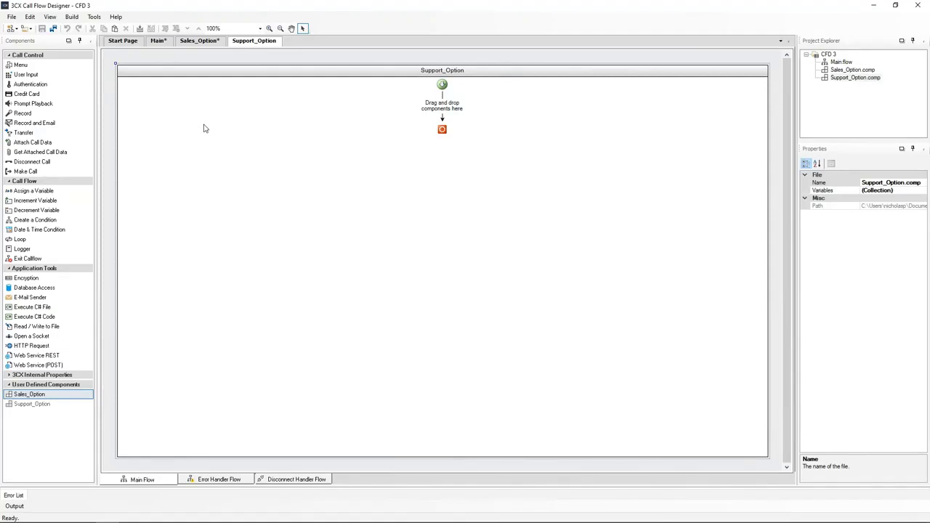
Add an Authentication component to the Support_Option flow and rename it Authentication.
click(23, 86)
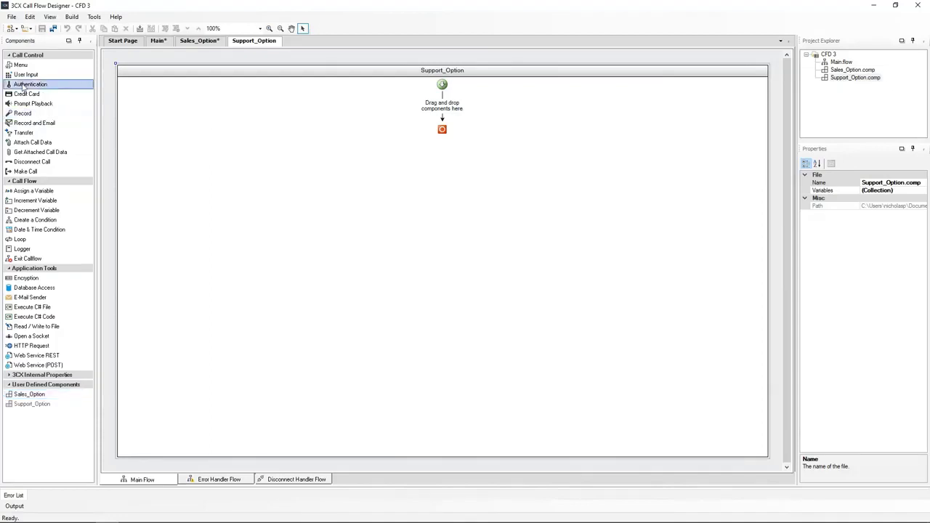
drag(23, 85, 446, 107)
click(910, 183)
key(BackSpace)
key(Return)
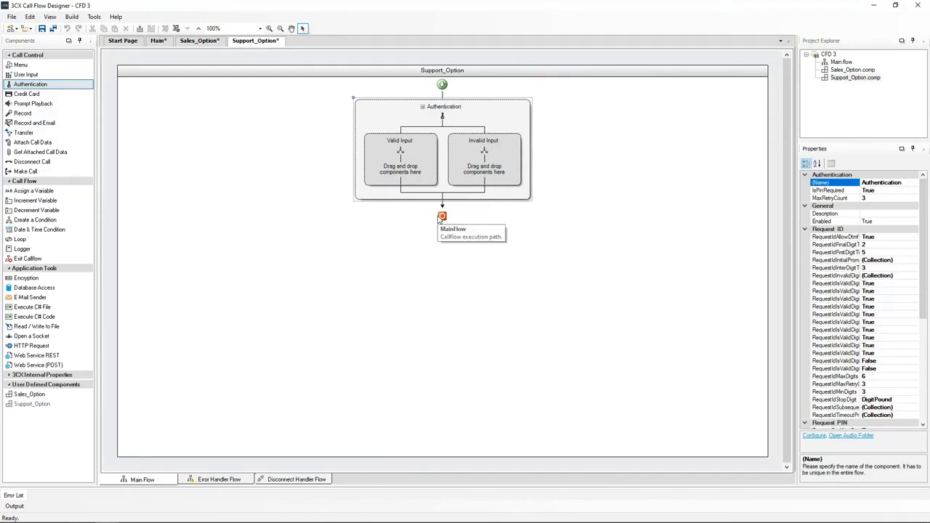
Open the Authentication settings and turn off Request PIN.
double_click(441, 115)
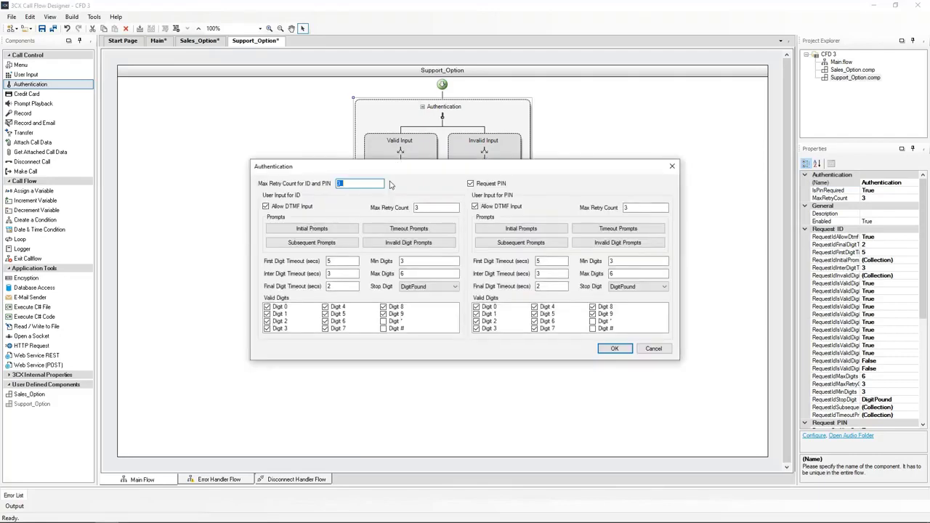
click(470, 184)
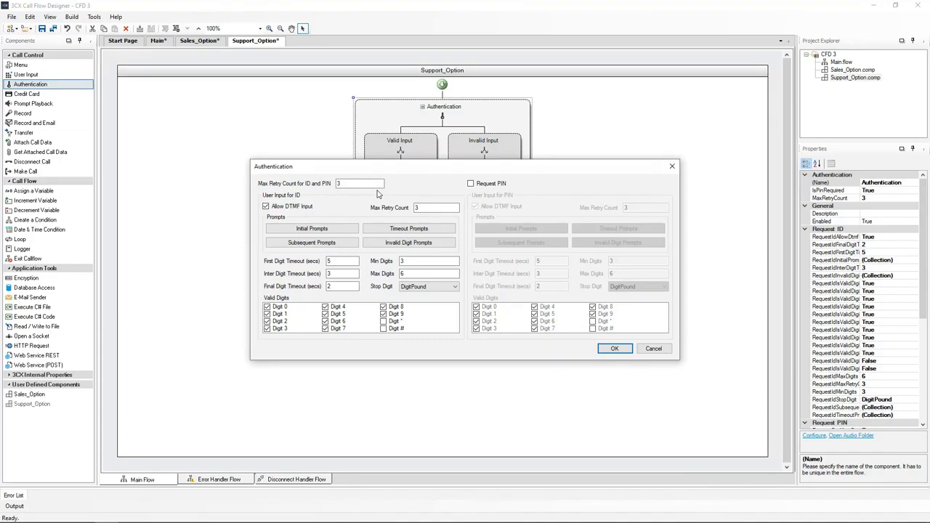
Add an initial text-to-speech prompt with voice Joanna (English - US, Female) saying "Please enter your 4 digit Support ID".
click(311, 228)
click(322, 205)
click(352, 230)
click(353, 258)
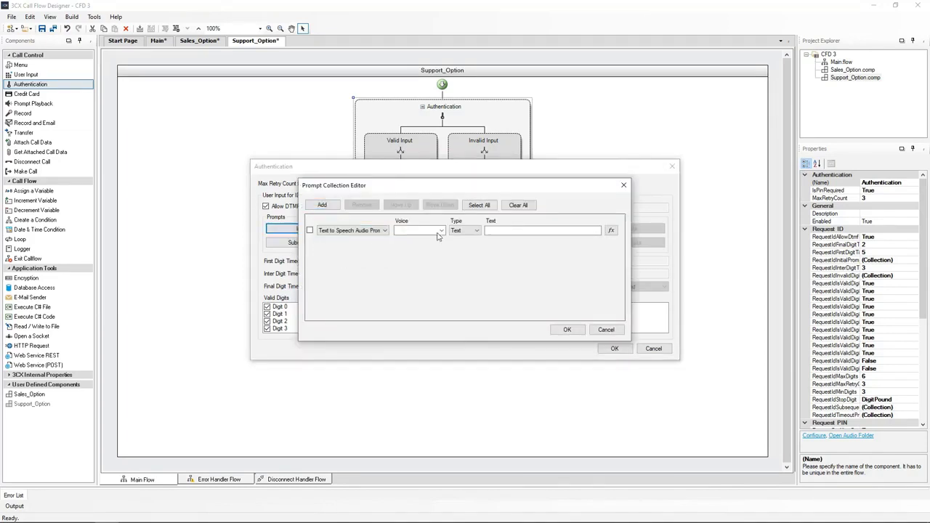
click(440, 231)
click(426, 320)
click(494, 231)
text("Please enter your 4 digit Support ID")
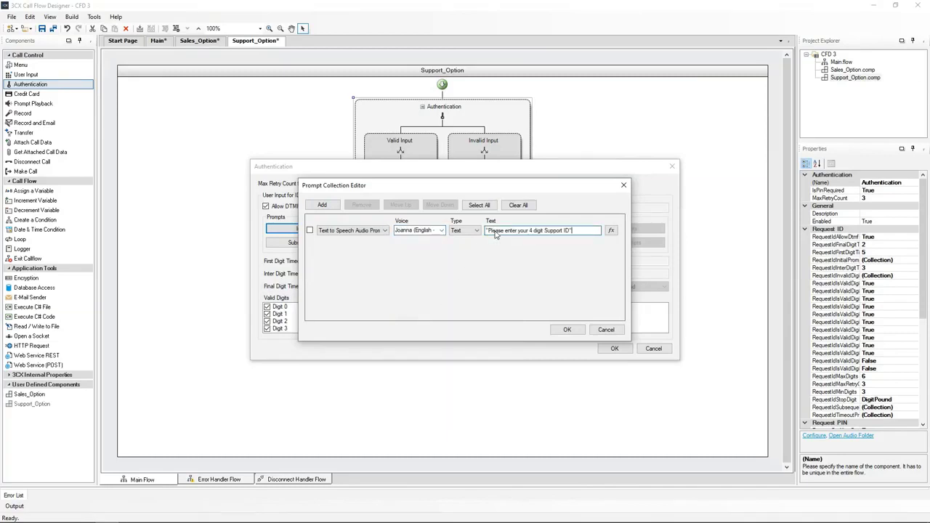
click(561, 332)
Add a subsequent text-to-speech prompt with voice Joanna saying "Please enter your 4 digit Support ID".
click(309, 244)
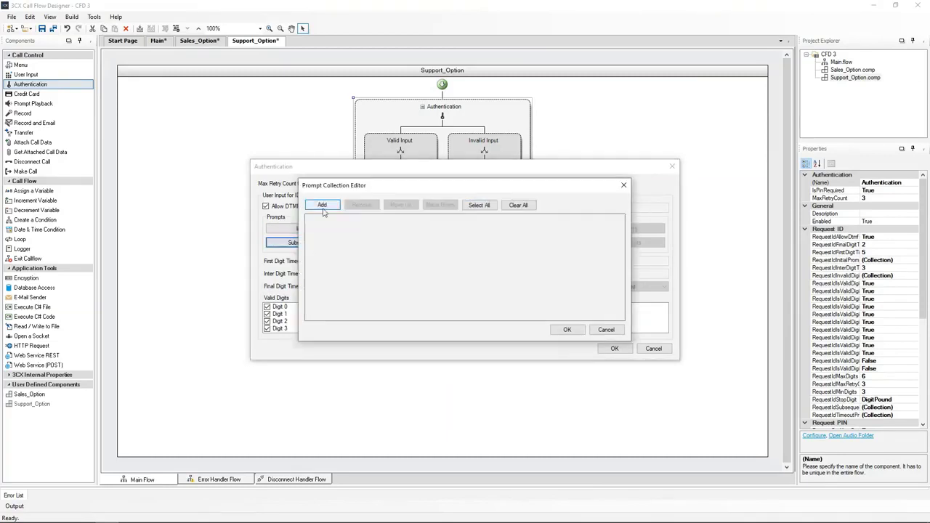
click(322, 205)
click(352, 230)
click(349, 260)
click(435, 231)
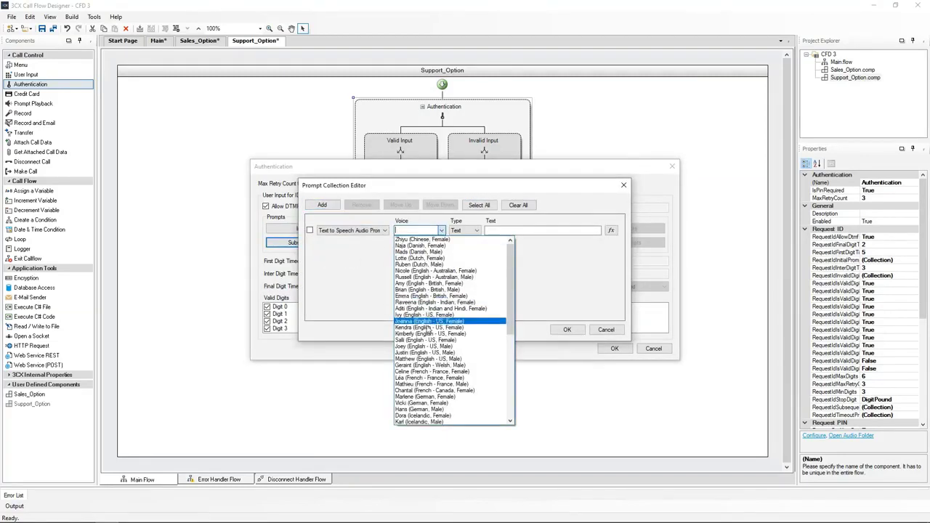
click(418, 319)
click(509, 230)
text("Please enter your 4 digit Support ID")
click(567, 329)
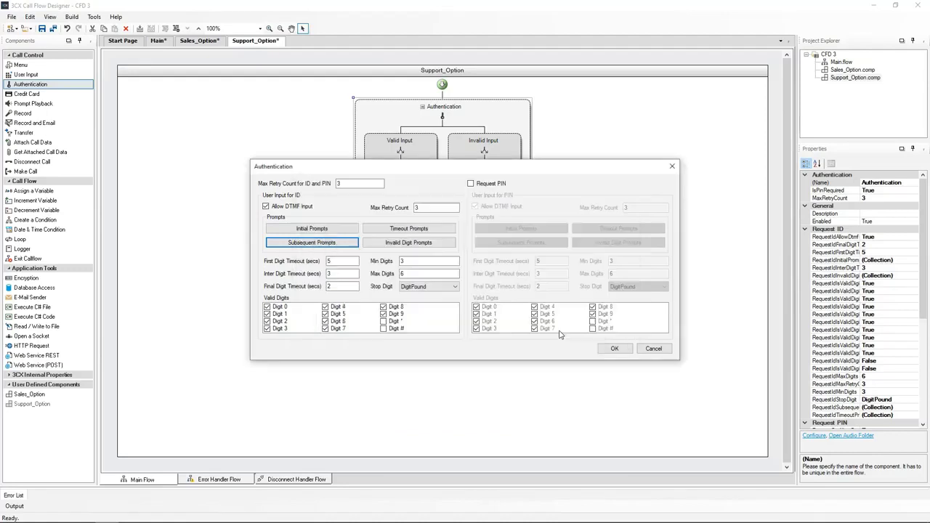
Add a timeout text-to-speech prompt with voice Joanna and paste in its spoken text.
click(402, 230)
click(322, 205)
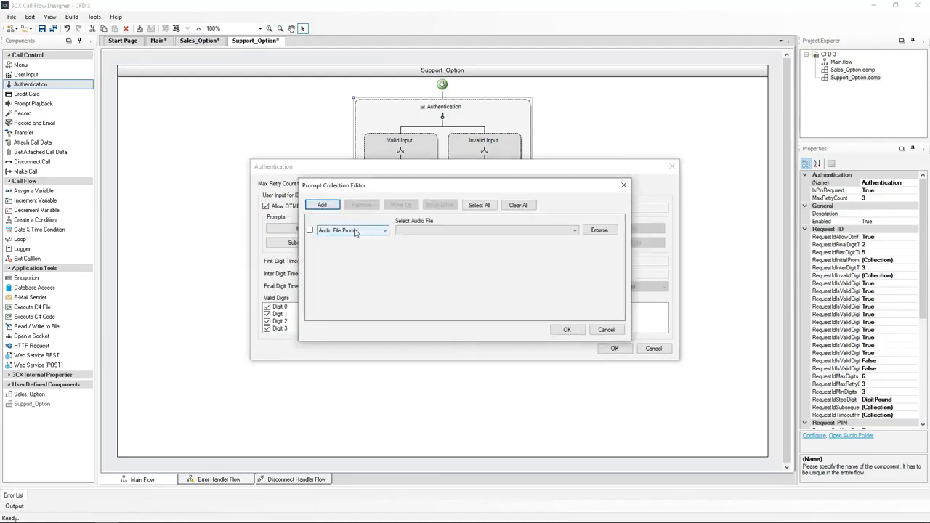
click(353, 231)
click(349, 260)
click(435, 230)
click(427, 320)
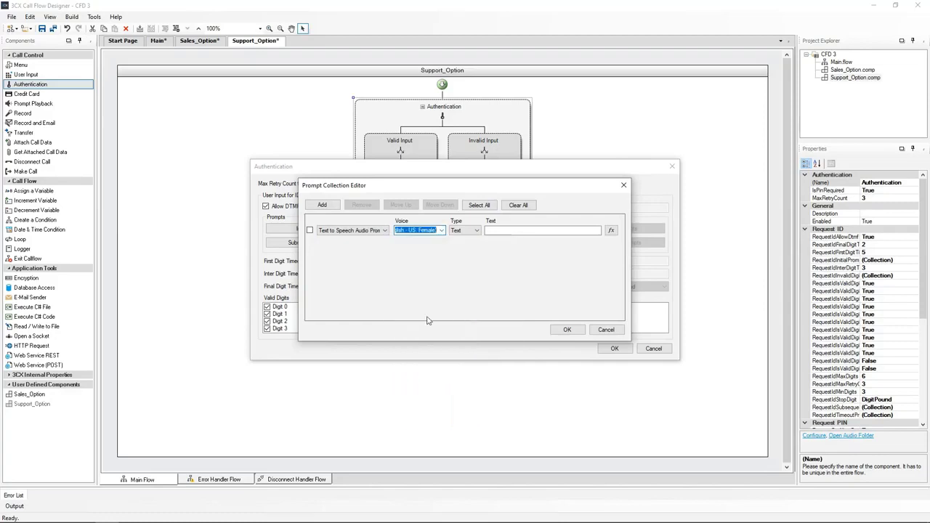
click(494, 231)
text("A support ID has not been entered")
click(560, 329)
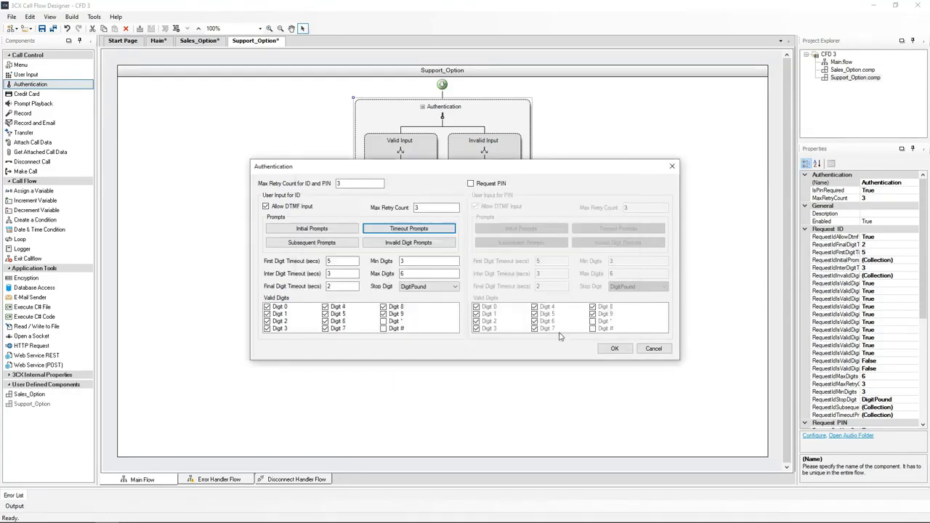
Add an invalid-digit text-to-speech prompt with voice Joanna saying "You have entered an invalid Support ID".
click(409, 251)
click(322, 205)
click(352, 230)
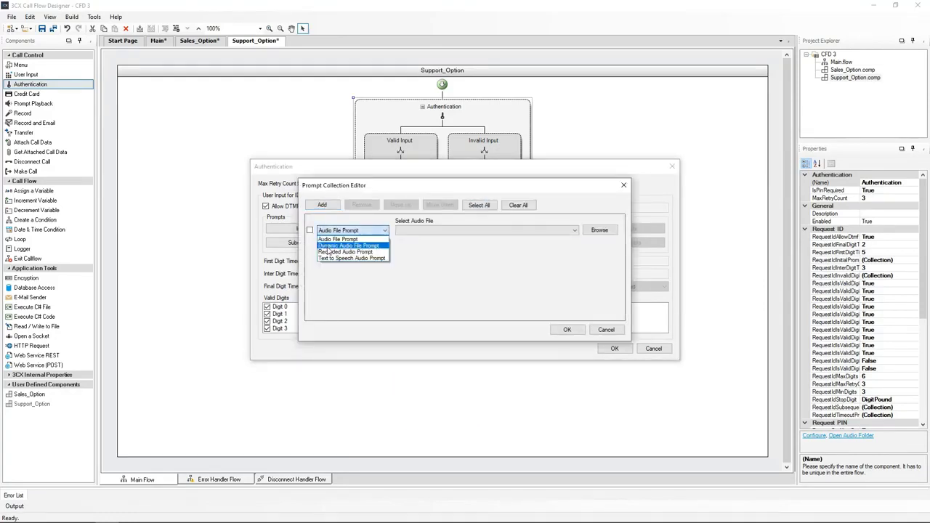
click(348, 259)
click(435, 230)
click(428, 322)
click(500, 231)
text("You have entered an invalid Support ID")
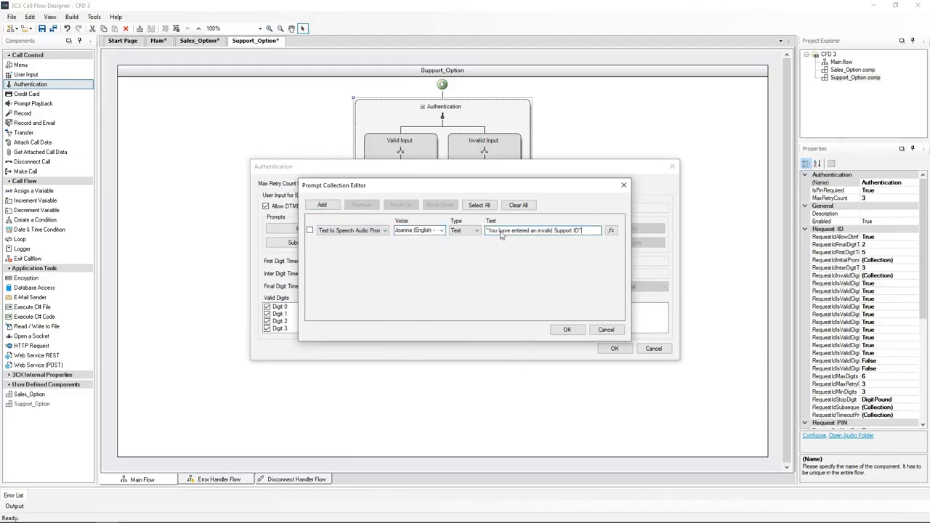
click(567, 329)
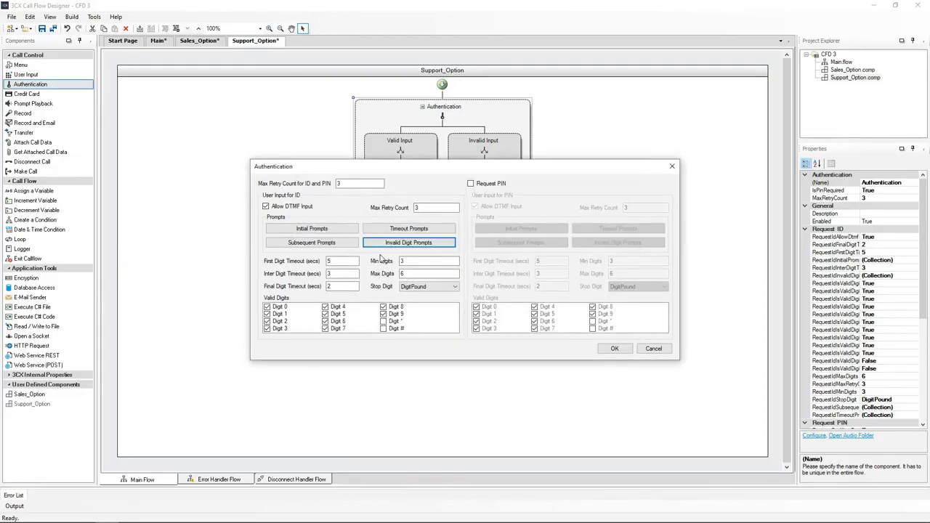
Set the ID's minimum and maximum digits to 4 and its stop digit to None.
click(404, 262)
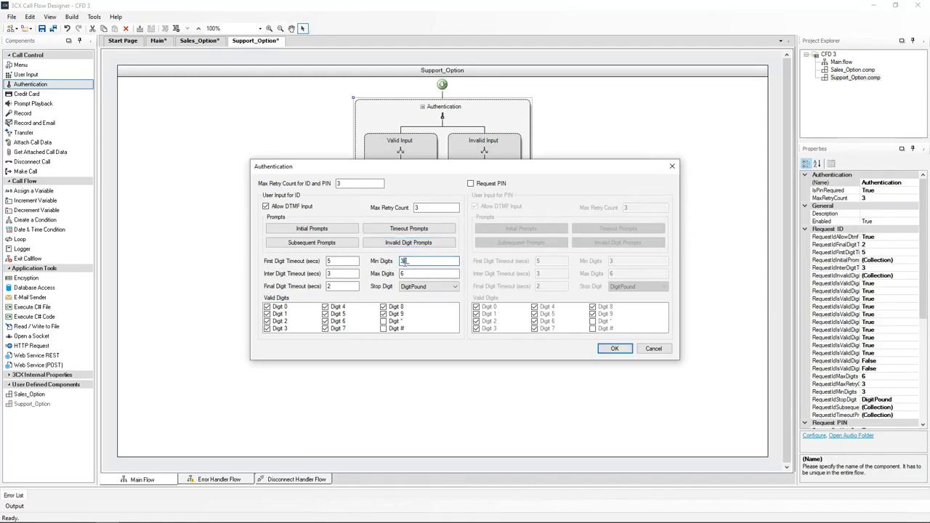
drag(404, 262, 399, 276)
text(44)
click(404, 286)
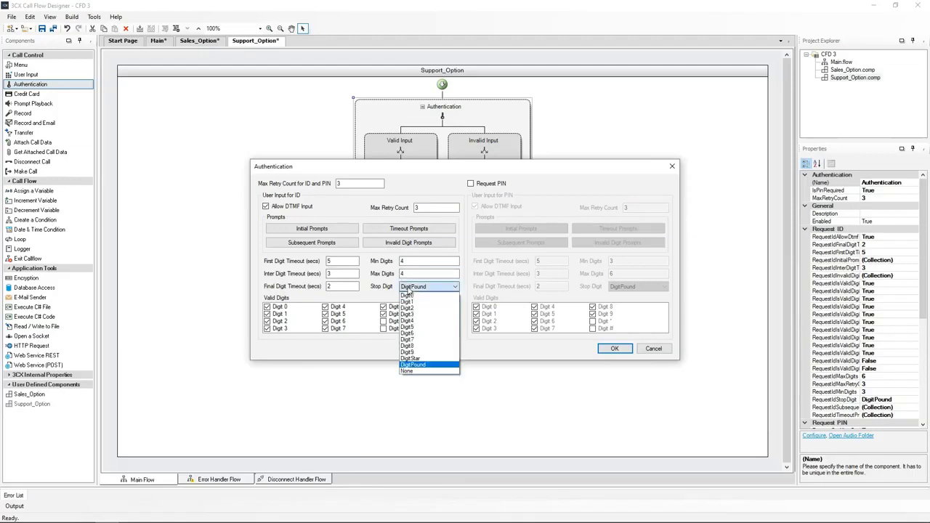
click(411, 373)
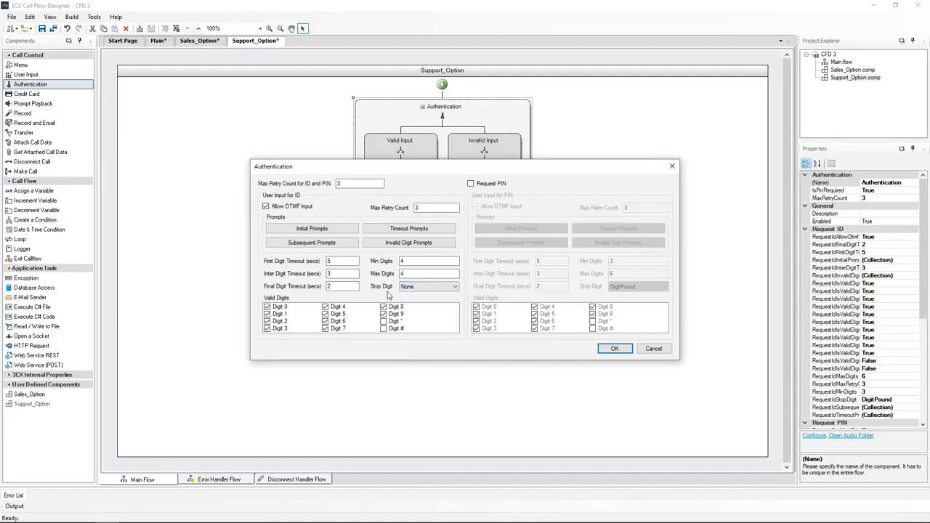
Confirm the authentication settings and add a Prompt Playback named ID_Verification to the Valid Input branch.
click(614, 349)
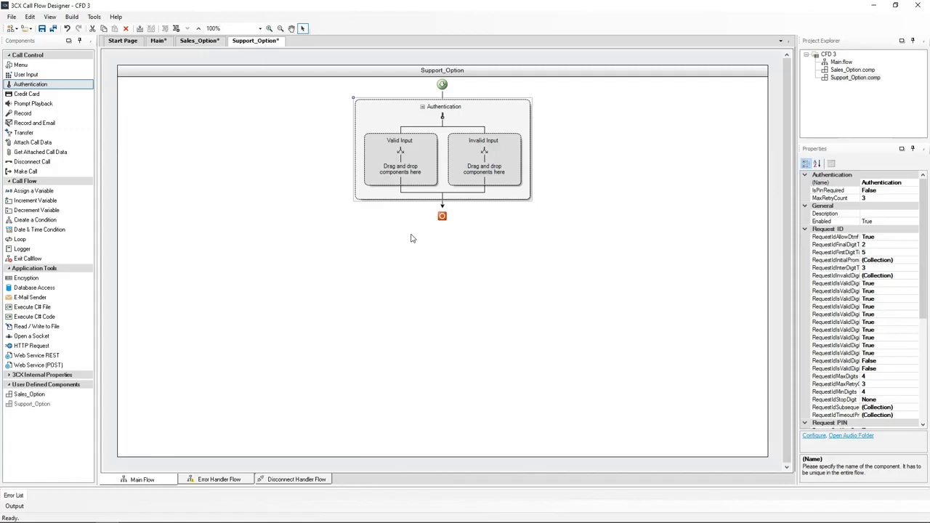
drag(32, 103, 399, 162)
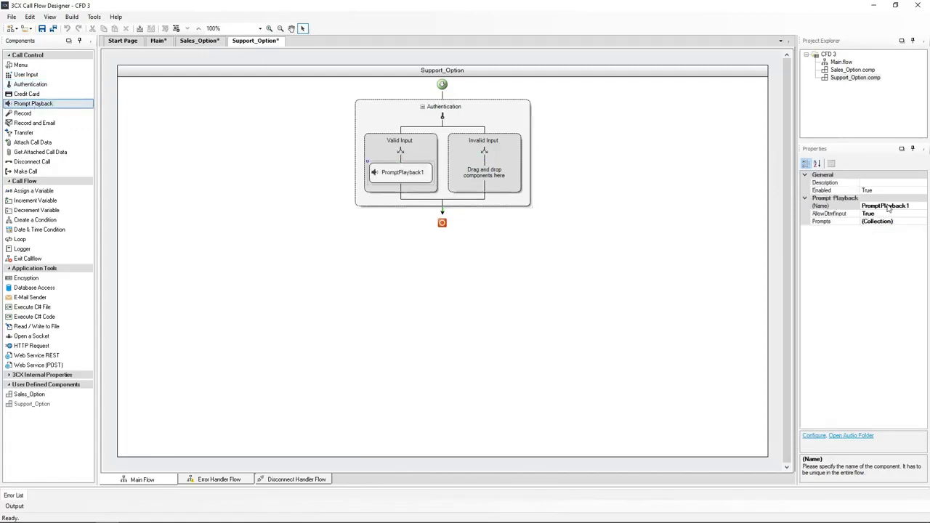
click(914, 205)
drag(908, 206, 859, 206)
text(ID_Verification)
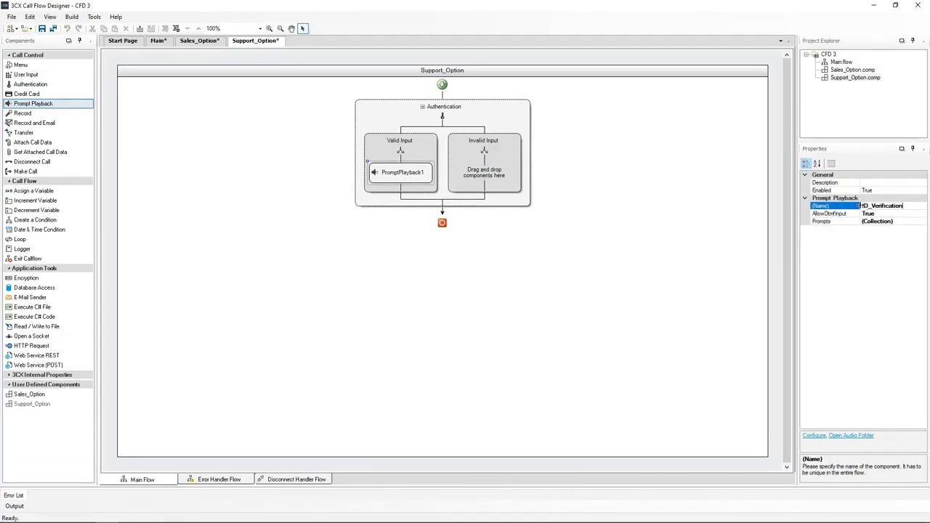
key(Return)
Give ID_Verification a text-to-speech prompt with voice Joanna saying "The Support ID you have entered is".
double_click(400, 172)
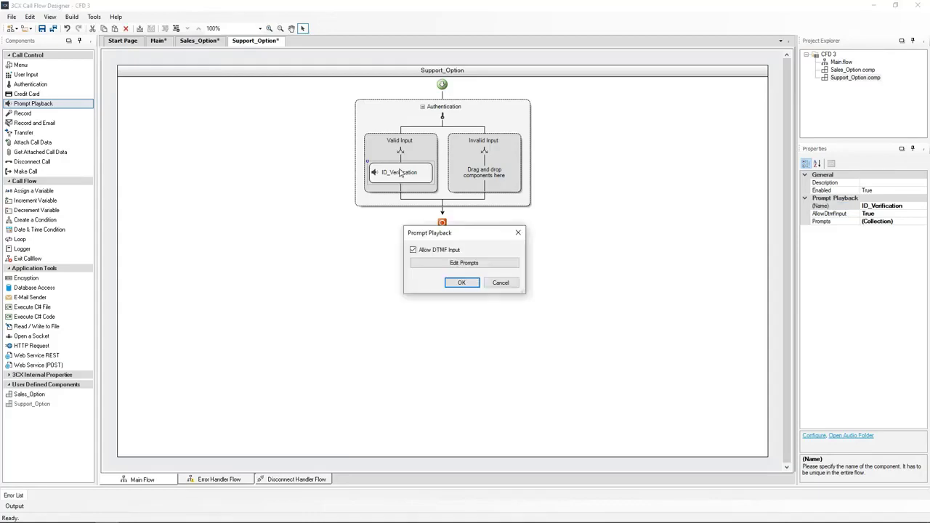
click(464, 264)
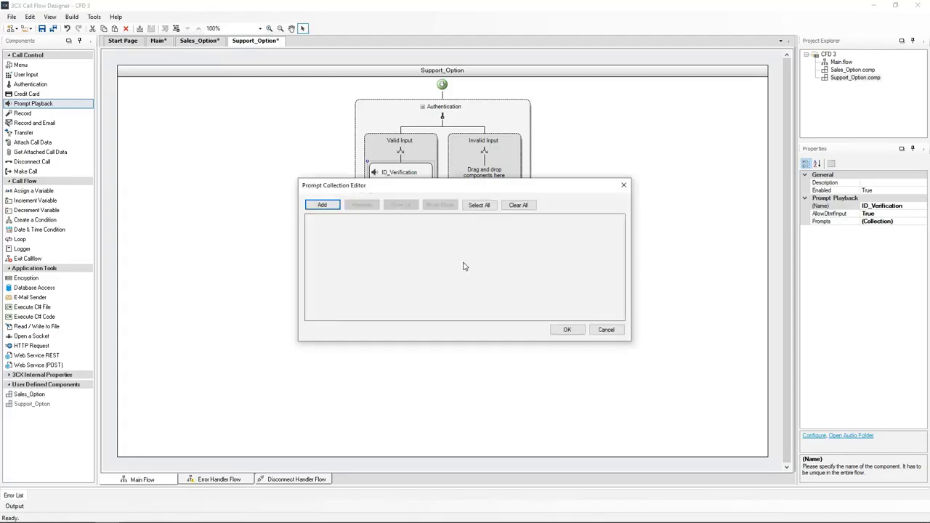
click(322, 205)
click(353, 230)
click(339, 259)
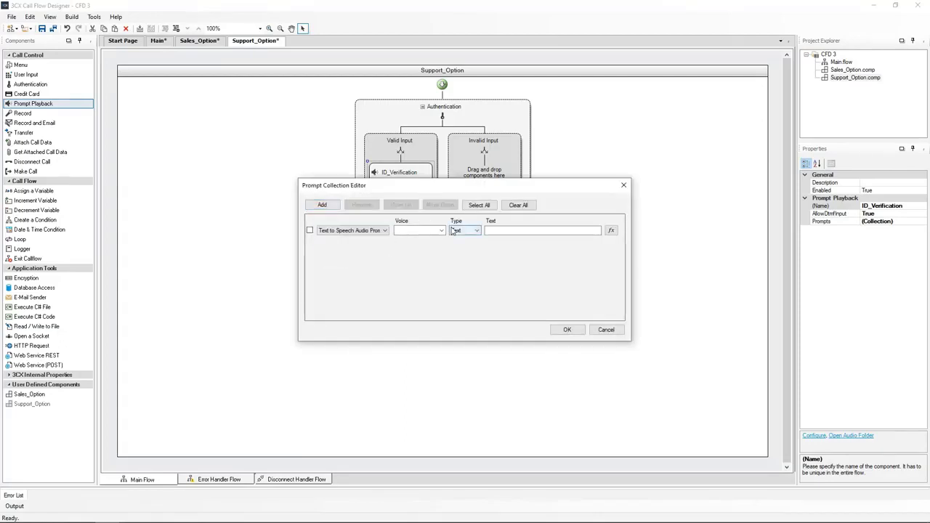
click(429, 230)
click(423, 323)
click(507, 230)
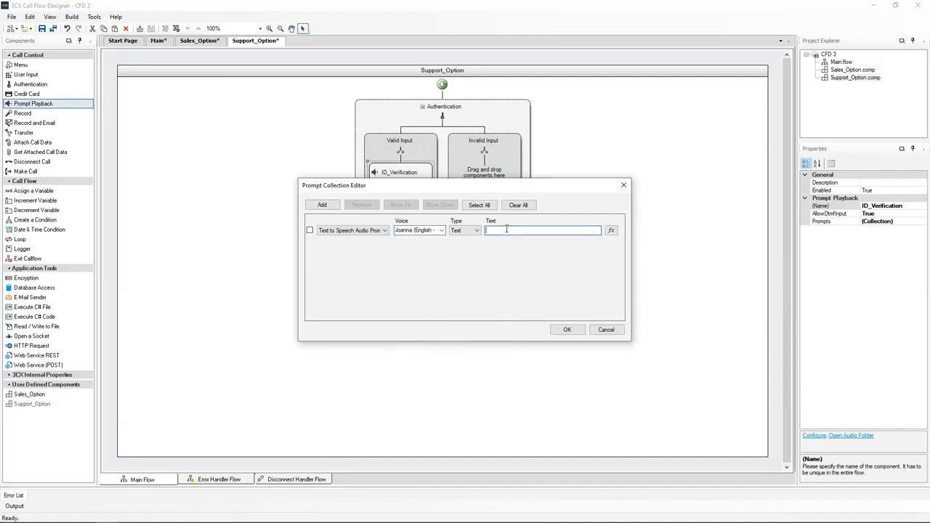
text("The Support ID you have entered is")
Add a second text-to-speech prompt to ID_Verification with voice Joanna.
click(322, 205)
click(354, 254)
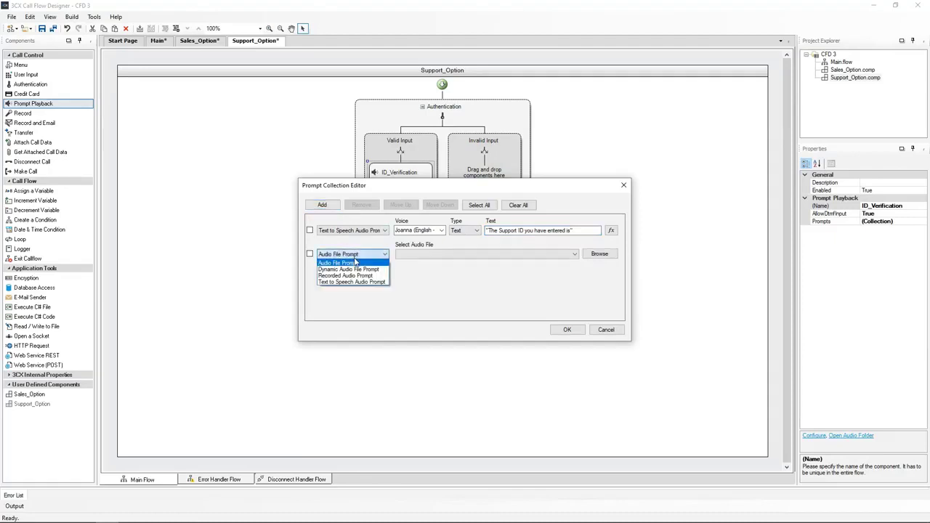
click(347, 282)
click(440, 253)
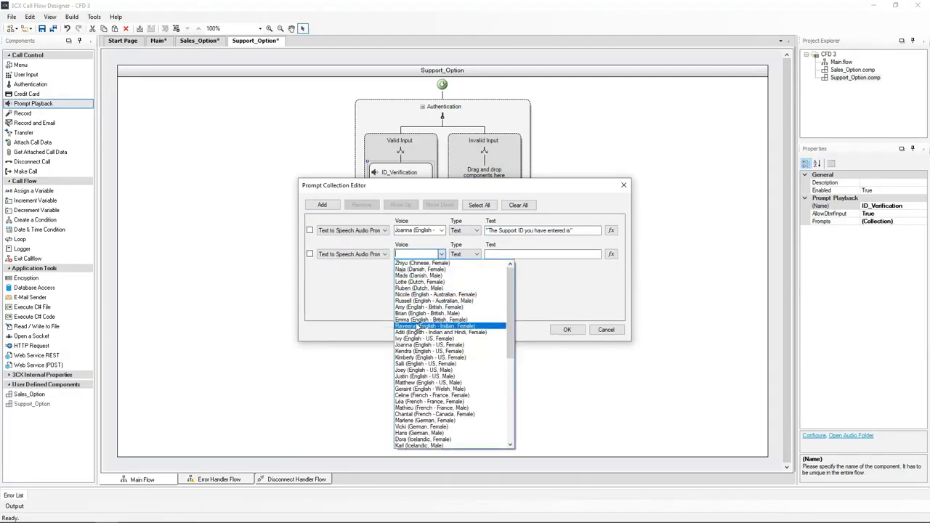
click(419, 346)
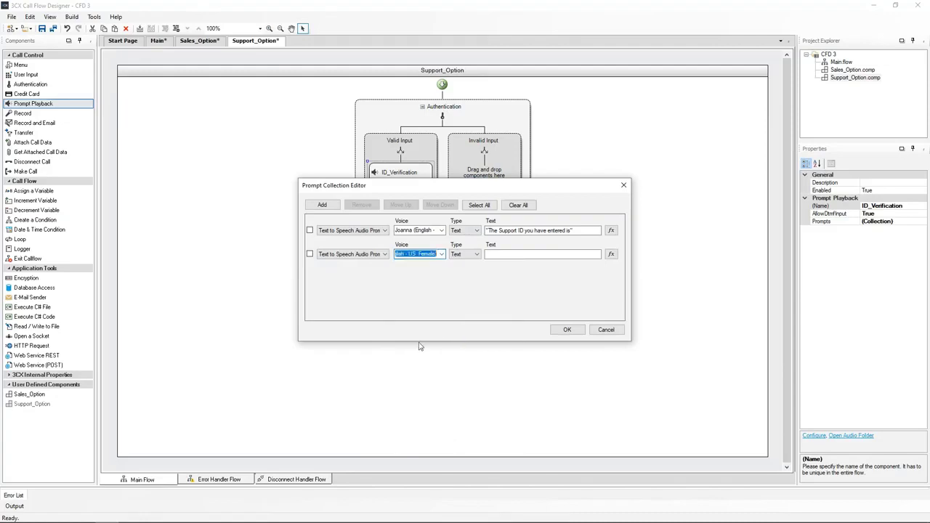
click(496, 255)
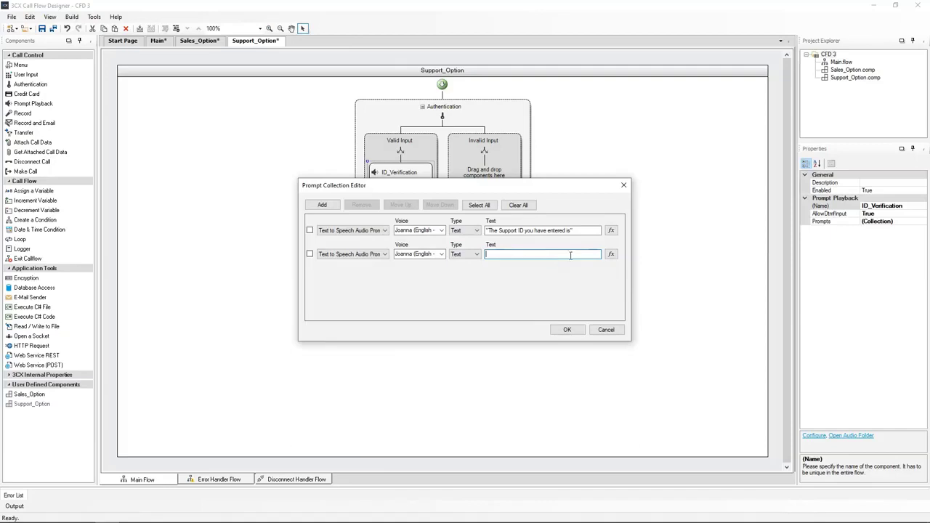
Set the second prompt's text to the expression variable Authentication.ID and confirm the prompt dialogs.
click(611, 255)
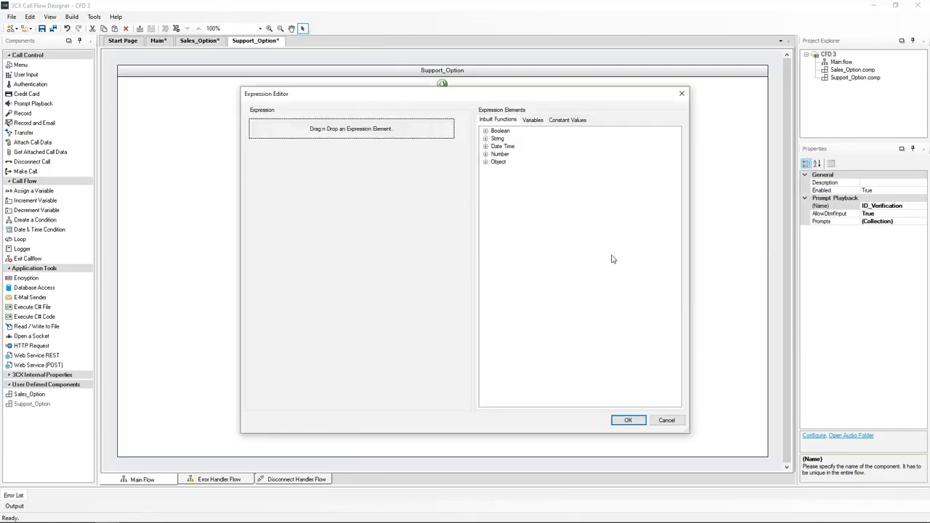
click(533, 121)
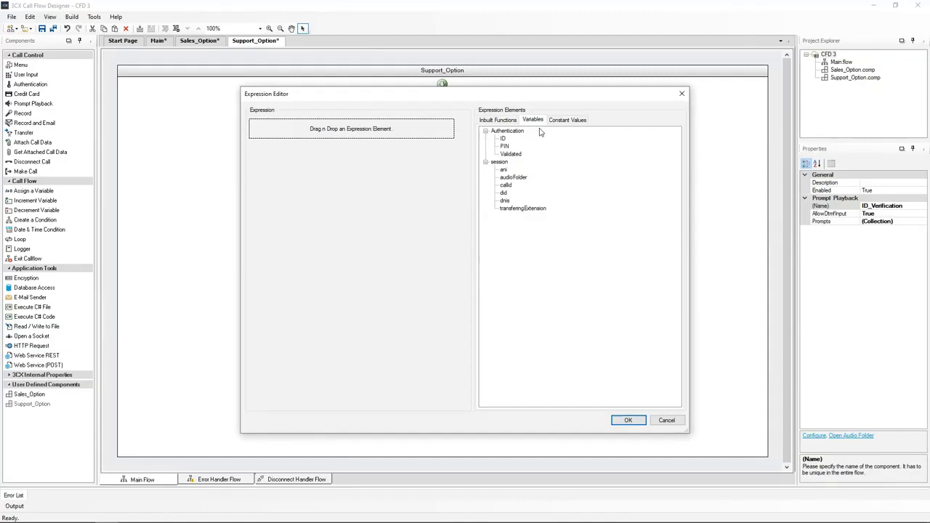
drag(504, 139, 382, 131)
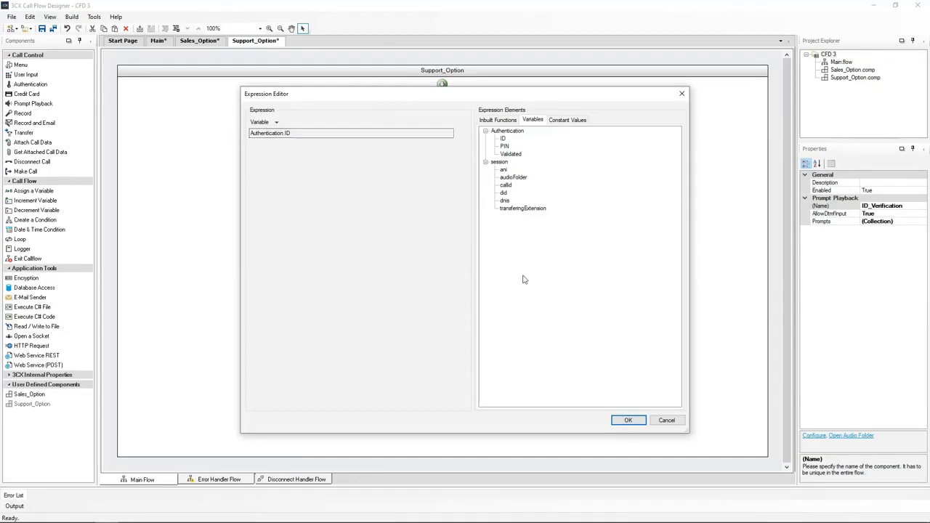
click(628, 420)
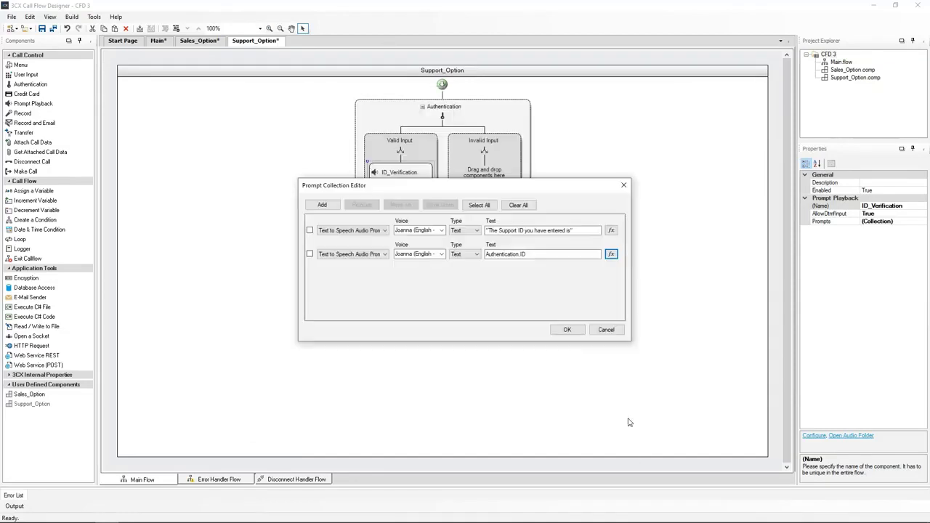
click(567, 329)
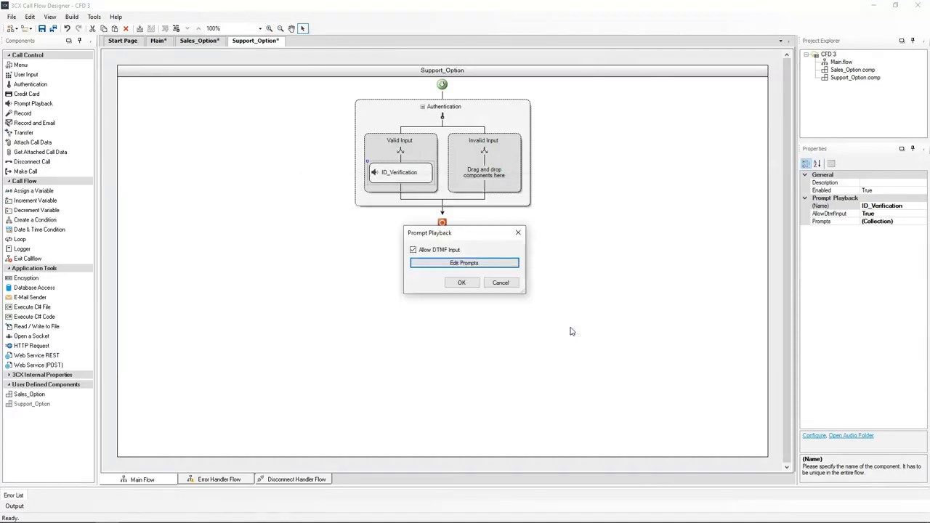
click(460, 284)
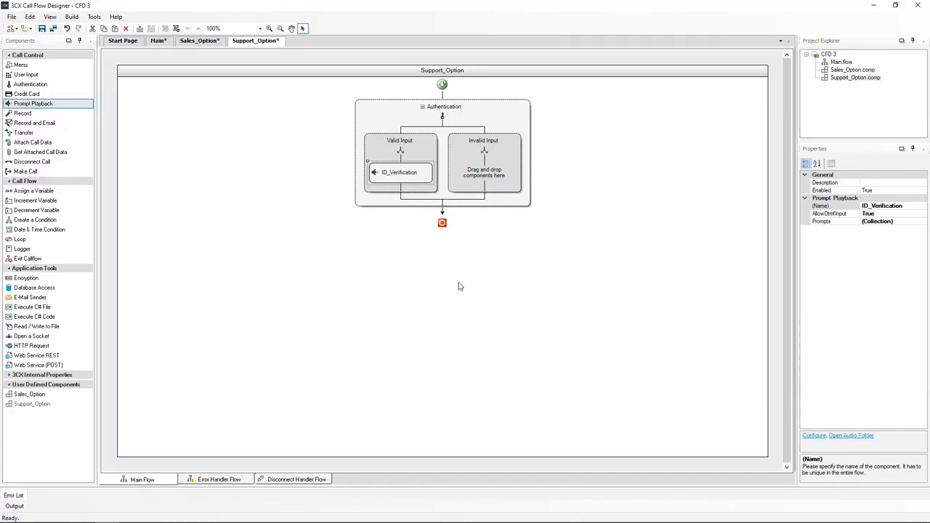
Remove the TransferSupport and TransferToSupport components from the Option 1 branch of the Main flow.
click(158, 44)
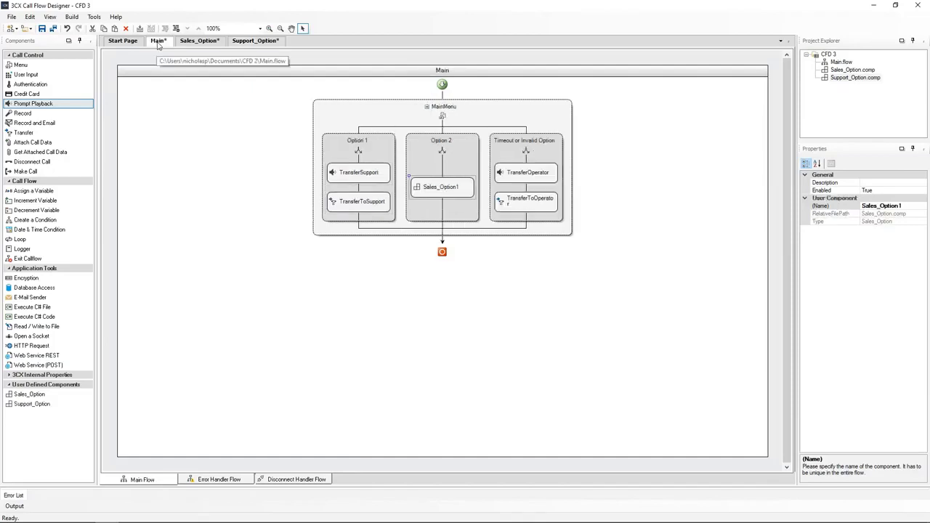
click(355, 176)
click(354, 207)
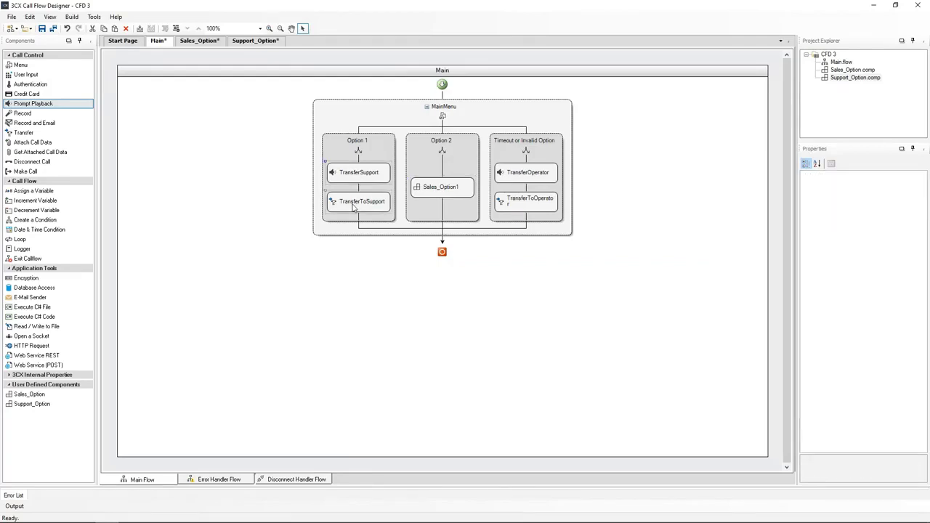
key(Delete)
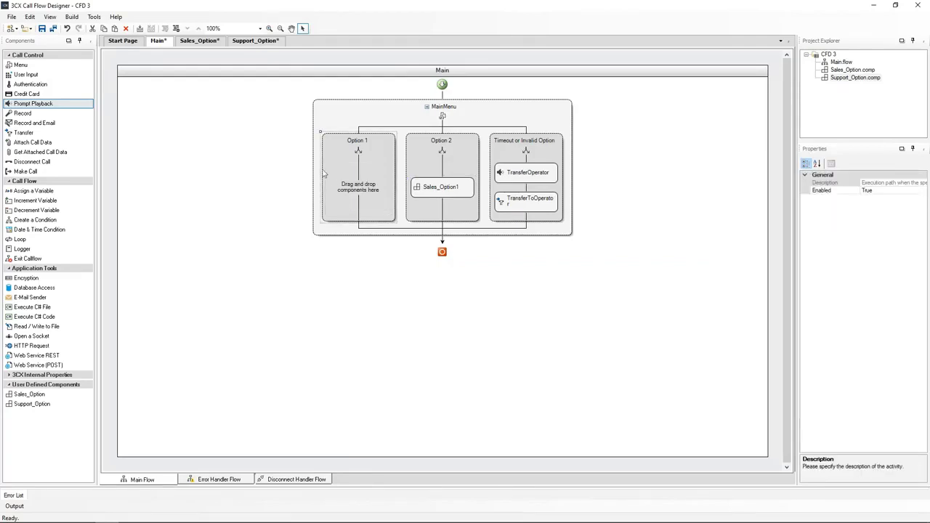
Paste TransferSupport and TransferToSupport into Support_Option's Valid Input branch below ID_Verification.
click(254, 43)
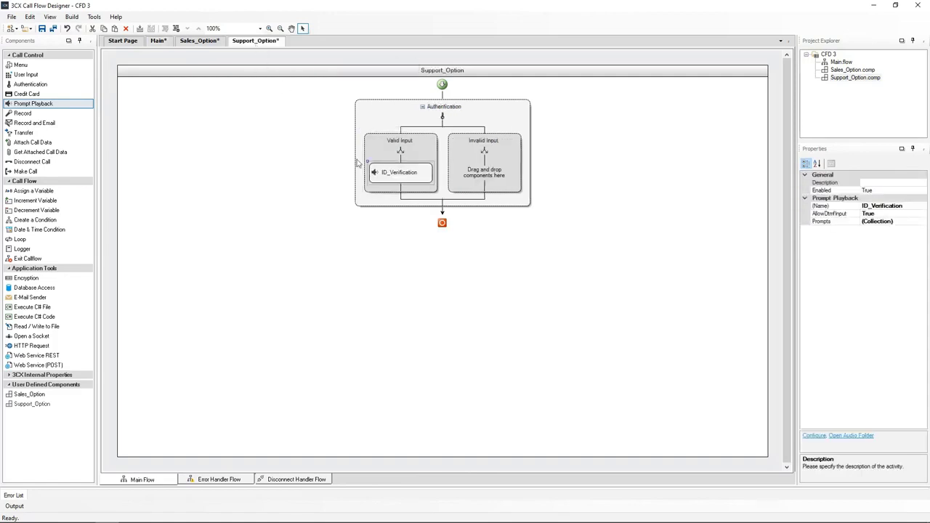
click(403, 190)
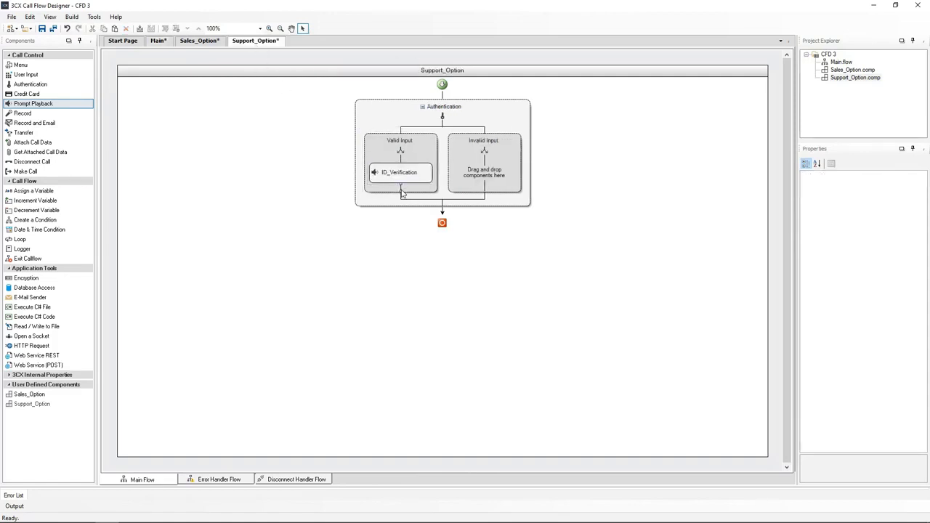
key(ctrl+v)
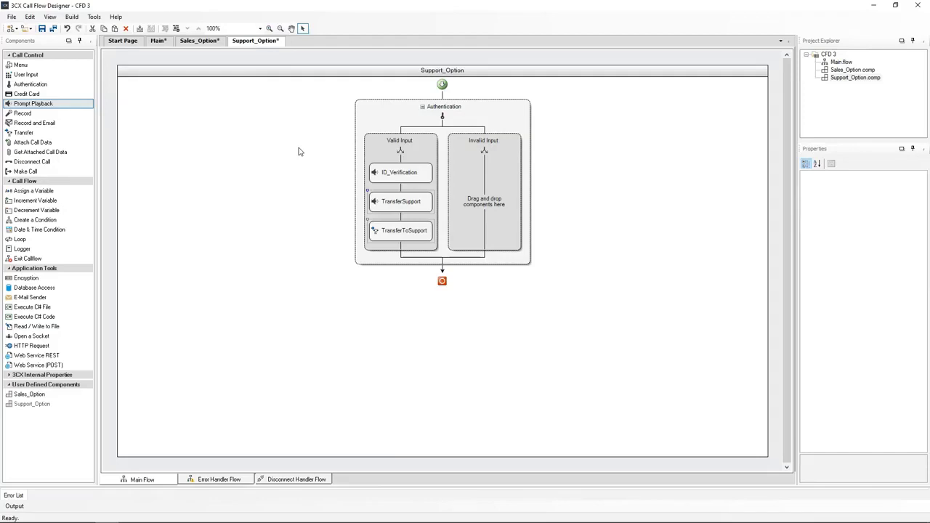
Add the Sales_Option component to the Invalid Input branch of Support_Option.
drag(30, 393, 492, 200)
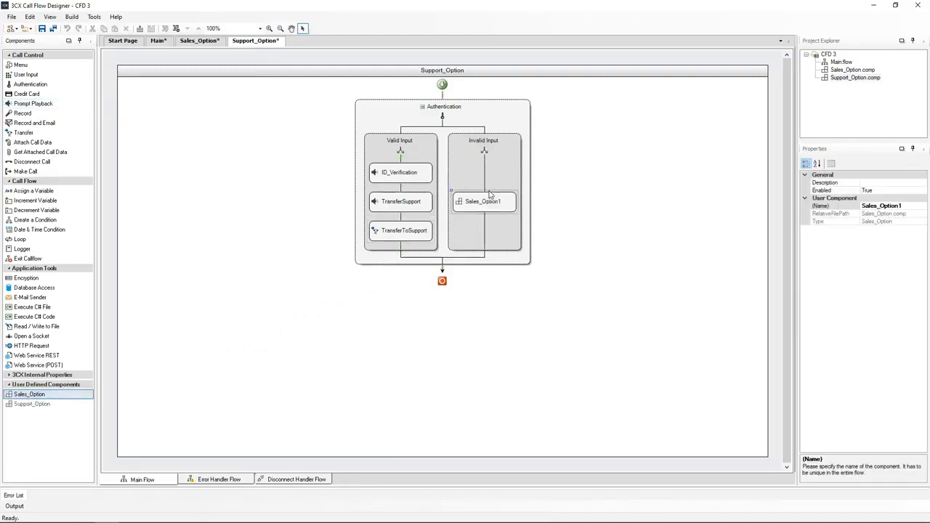
click(912, 207)
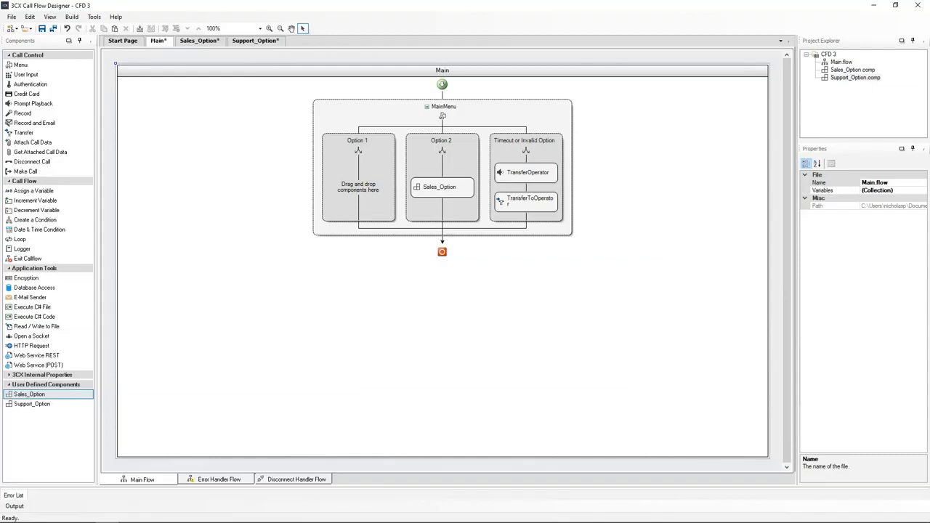
Place the Support_Option component in the Main flow's Option 1 branch and name it Support_Option.
click(42, 405)
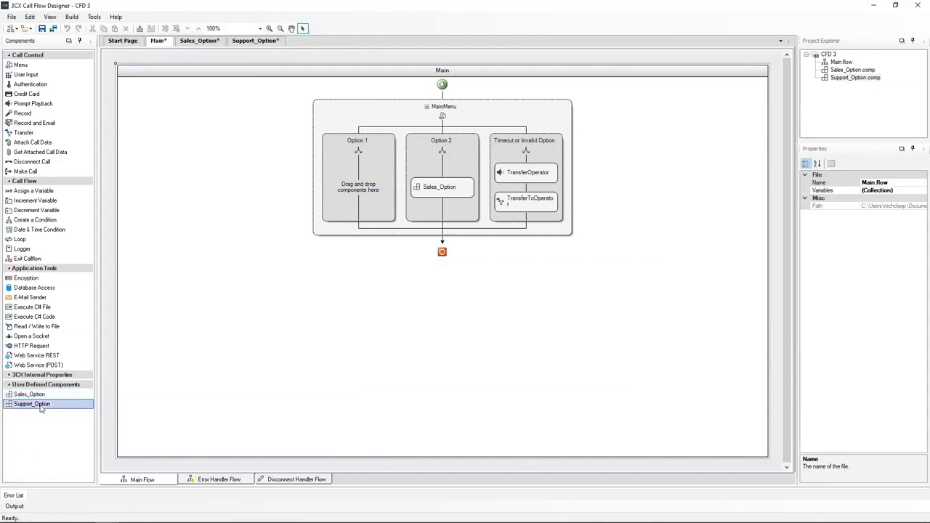
drag(42, 409, 361, 191)
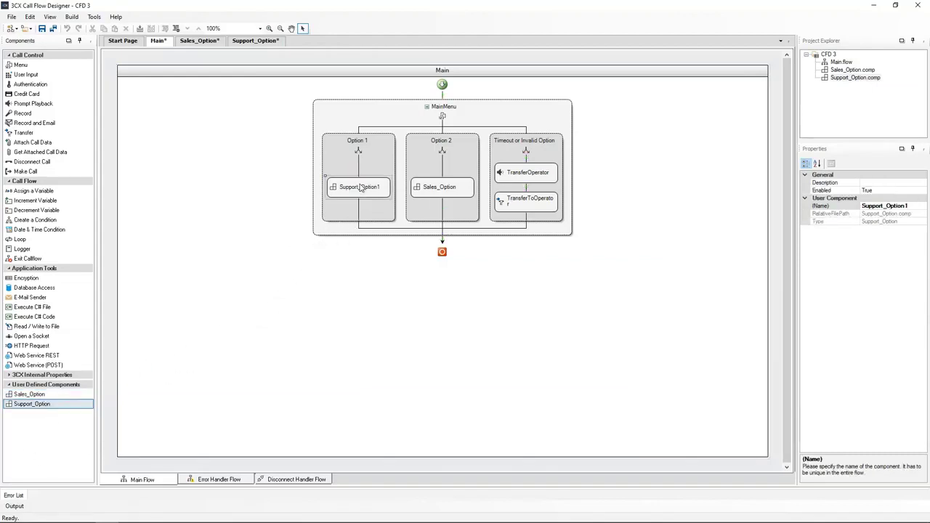
click(917, 207)
key(BackSpace)
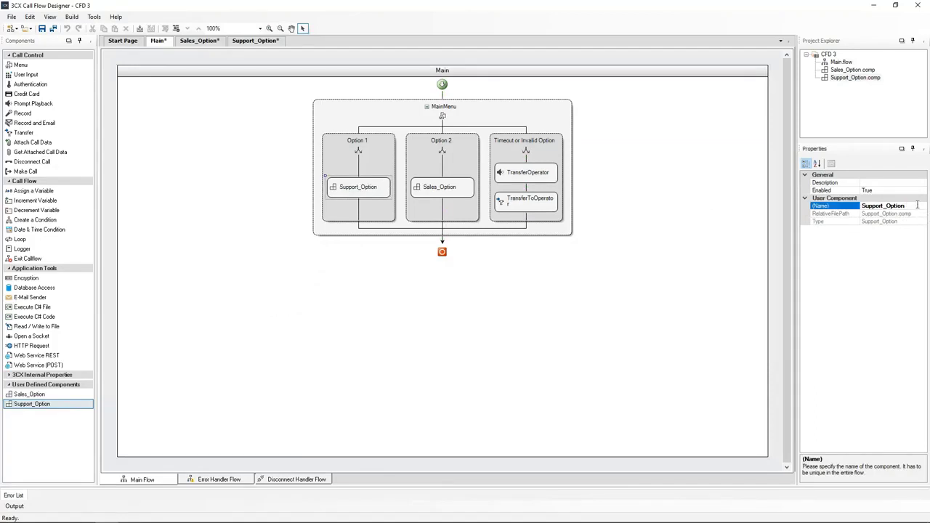
click(427, 342)
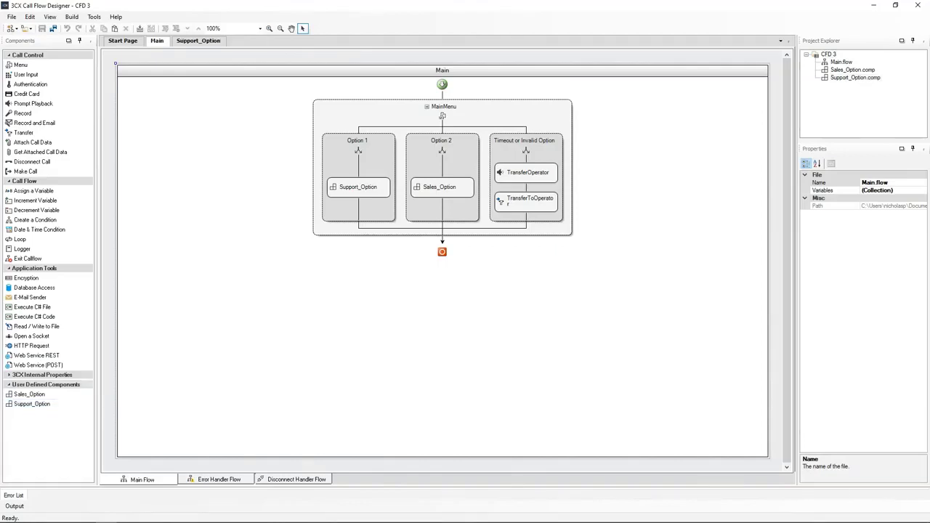
Build the whole call flow project.
click(72, 17)
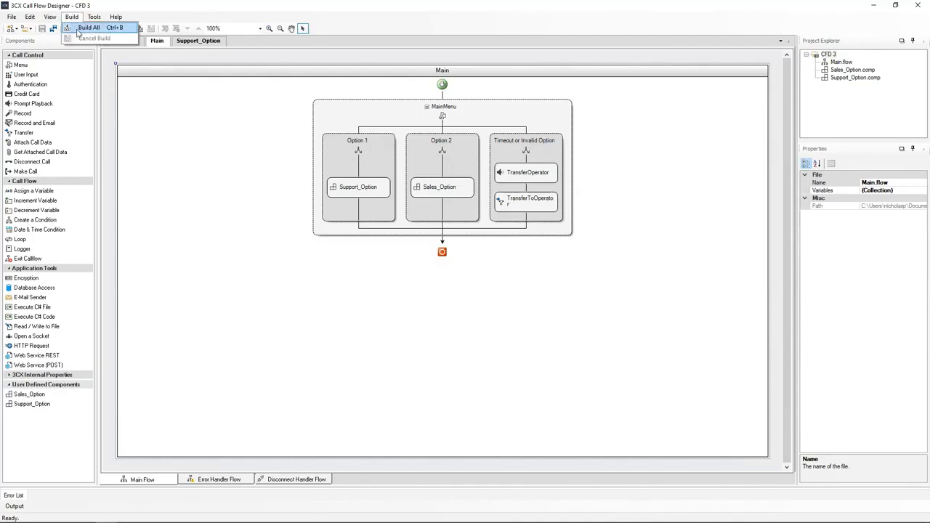
click(87, 27)
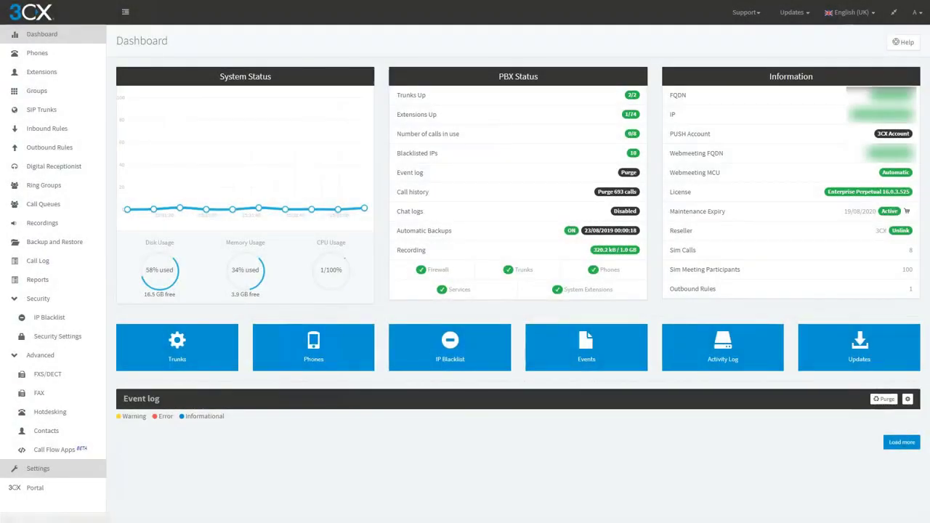
Upload the built project as a call flow app in the 3CX management console.
click(55, 449)
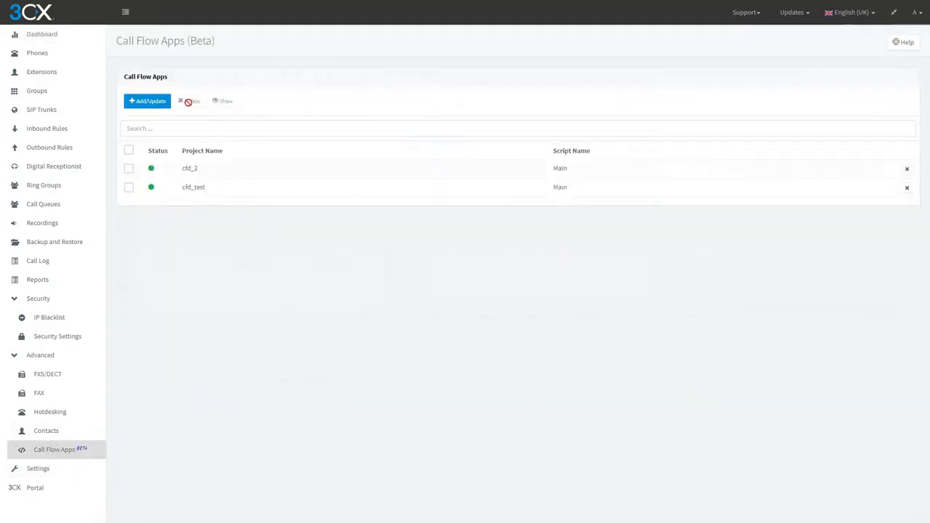
click(166, 103)
double_click(118, 68)
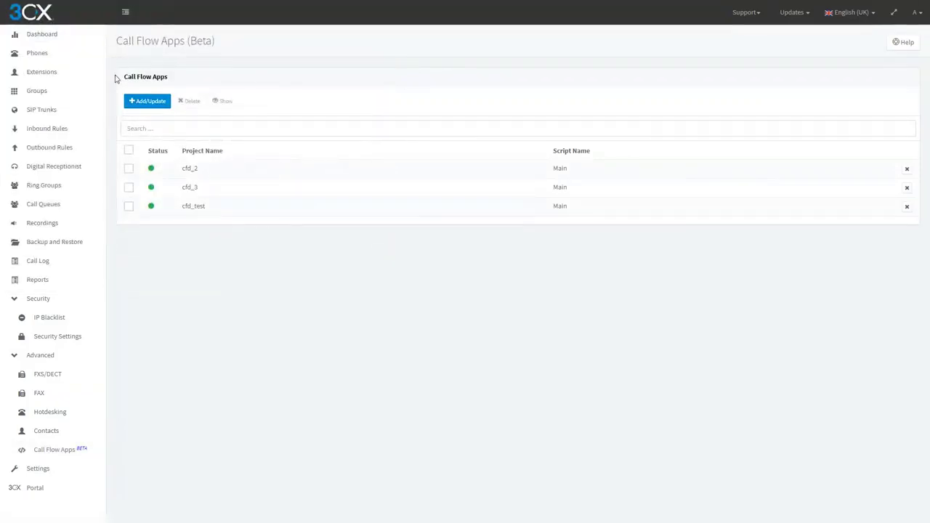
Route the NY Number inbound rule to cfd_3.Main both during and outside office hours.
click(46, 128)
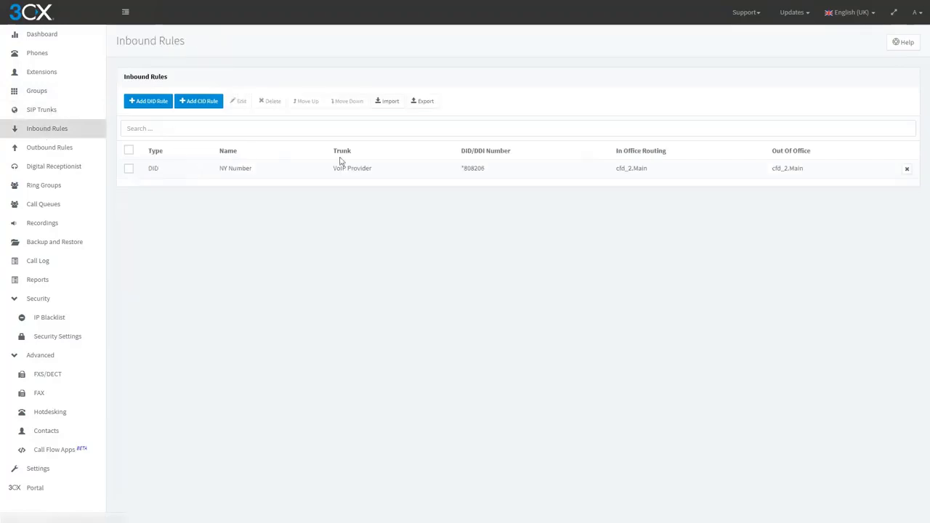
double_click(418, 172)
click(175, 266)
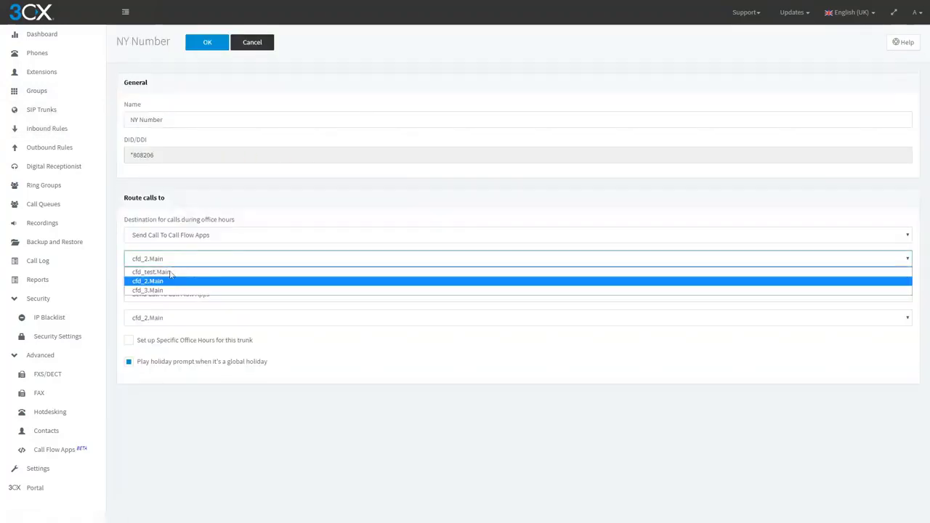
click(166, 290)
click(156, 320)
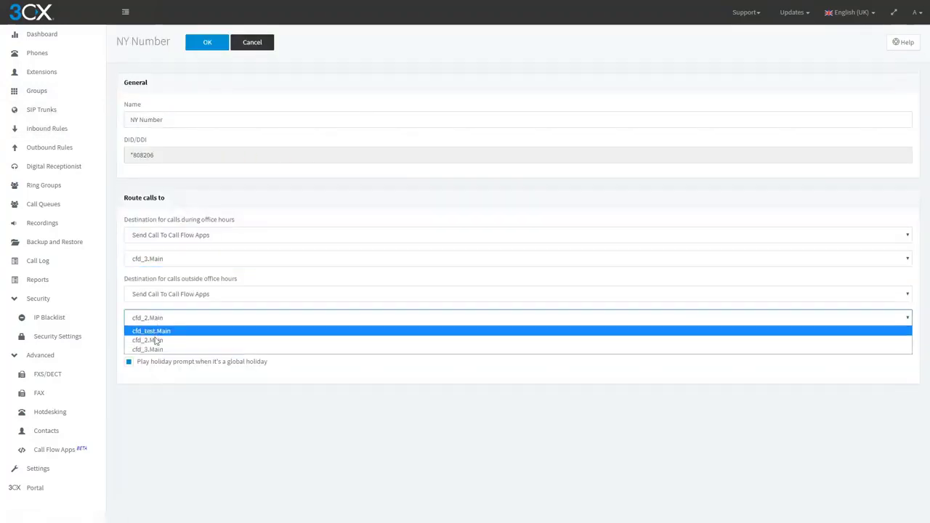
click(155, 350)
click(206, 45)
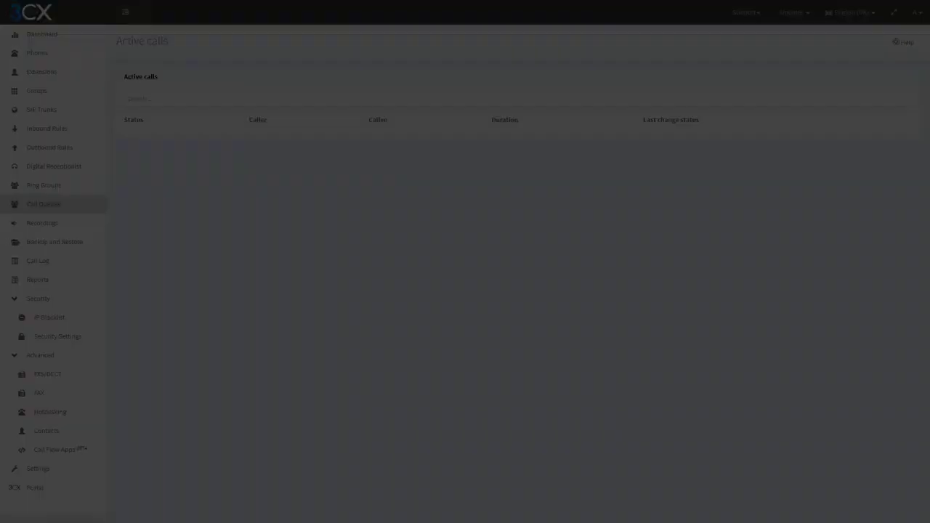